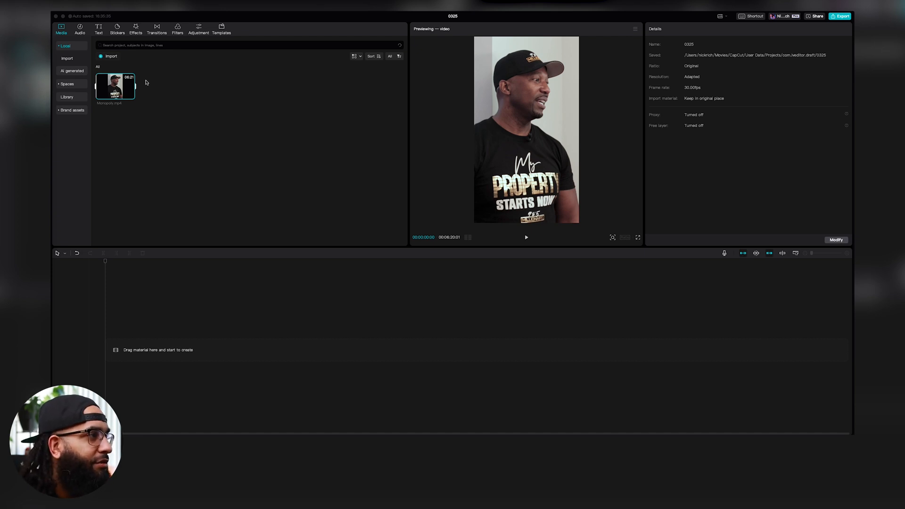
Step: Place Monopoly.mp4 on the timeline, then split it at about 00:01:28:19 and delete the part after the cut
{"action": "left_click_drag", "start_coordinate": [116, 88], "coordinate": [128, 317]}
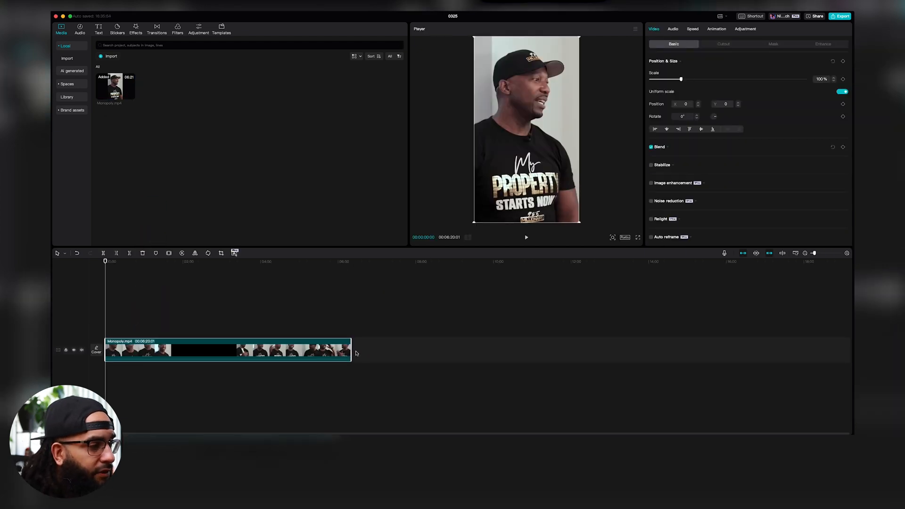
{"action": "left_click", "coordinate": [167, 262]}
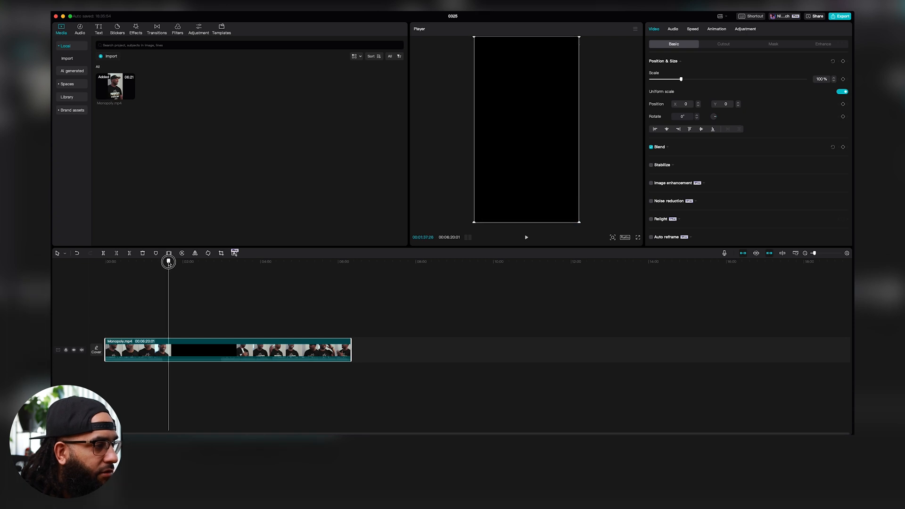
{"action": "left_click_drag", "start_coordinate": [167, 263], "coordinate": [163, 263]}
{"action": "left_click", "coordinate": [104, 253]}
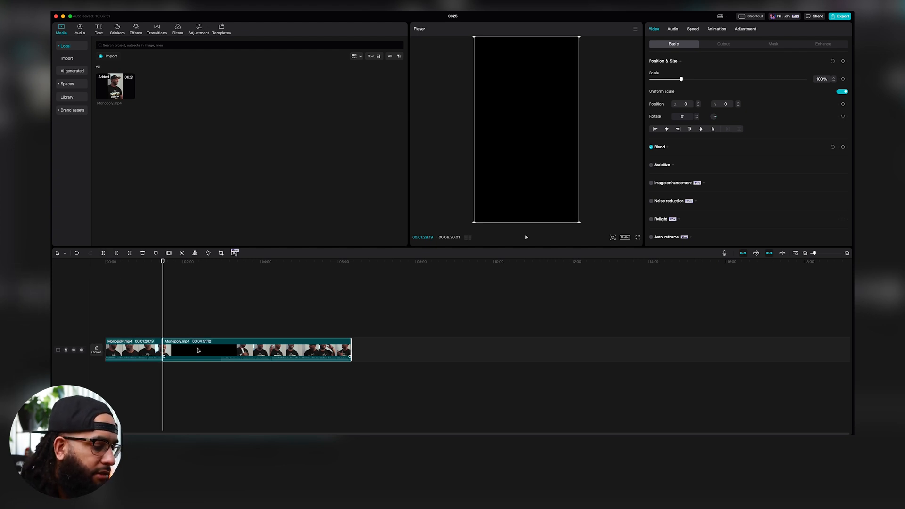
{"action": "key", "text": "Delete"}
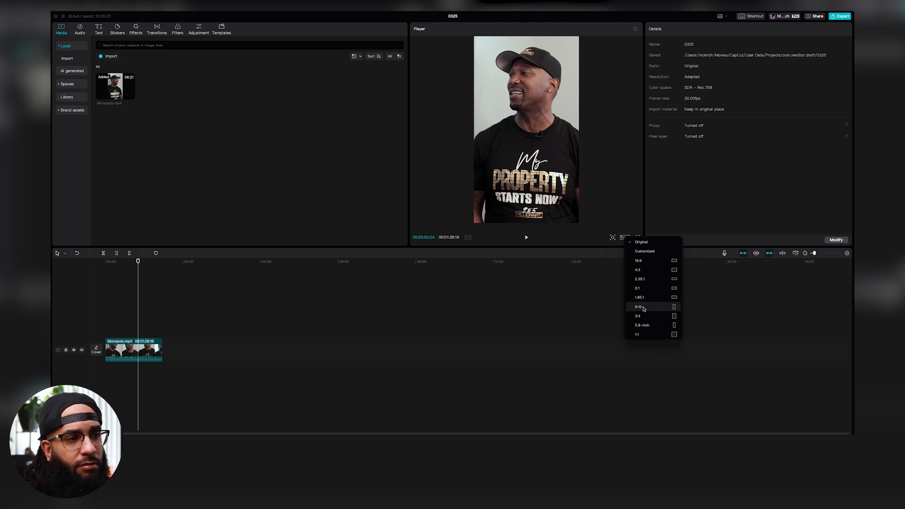
Step: Set the project ratio to 16:9 and enlarge the clip to about 323%, shifted to about Y -1398, so it fills the frame
{"action": "left_click", "coordinate": [647, 261]}
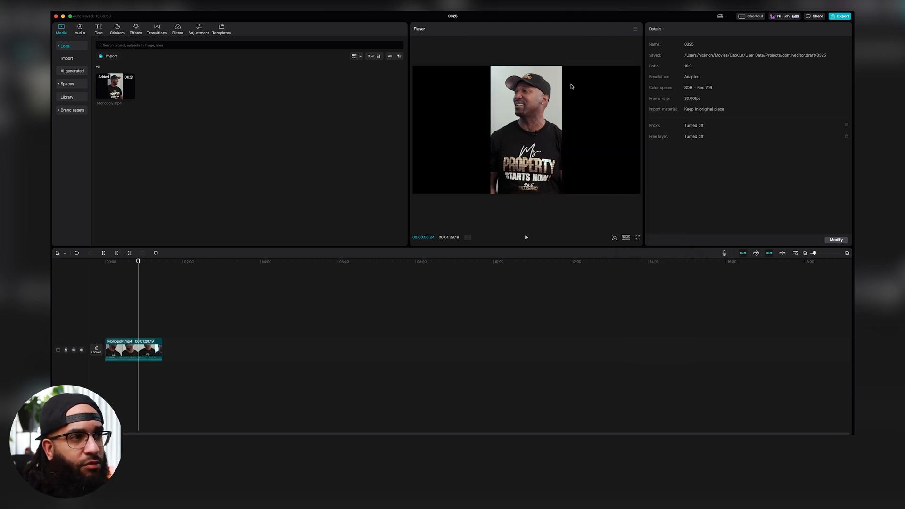
{"action": "left_click", "coordinate": [534, 136]}
{"action": "left_click", "coordinate": [593, 124]}
{"action": "left_click", "coordinate": [546, 140]}
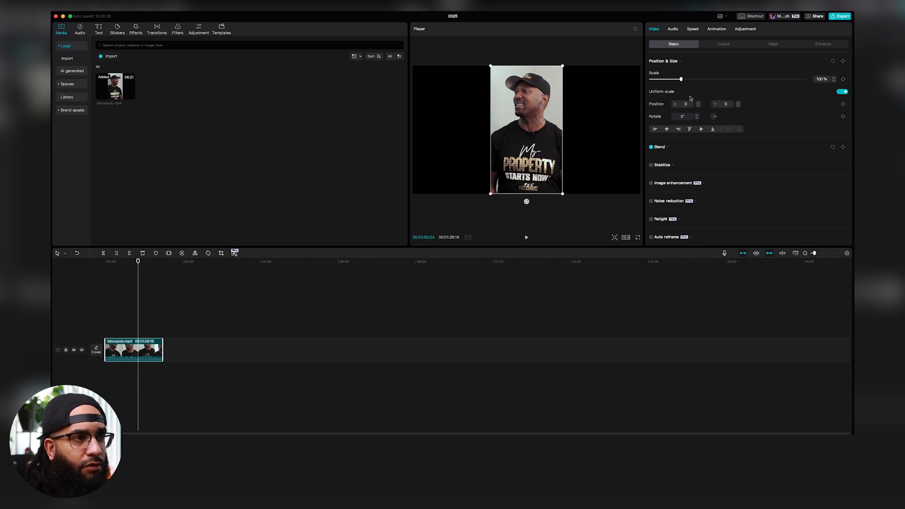
{"action": "left_click_drag", "start_coordinate": [563, 195], "coordinate": [812, 310]}
{"action": "left_click_drag", "start_coordinate": [531, 137], "coordinate": [526, 207]}
Step: Play back the reframed clip from near its beginning to check the framing
{"action": "left_click", "coordinate": [111, 262]}
{"action": "key", "text": "space"}
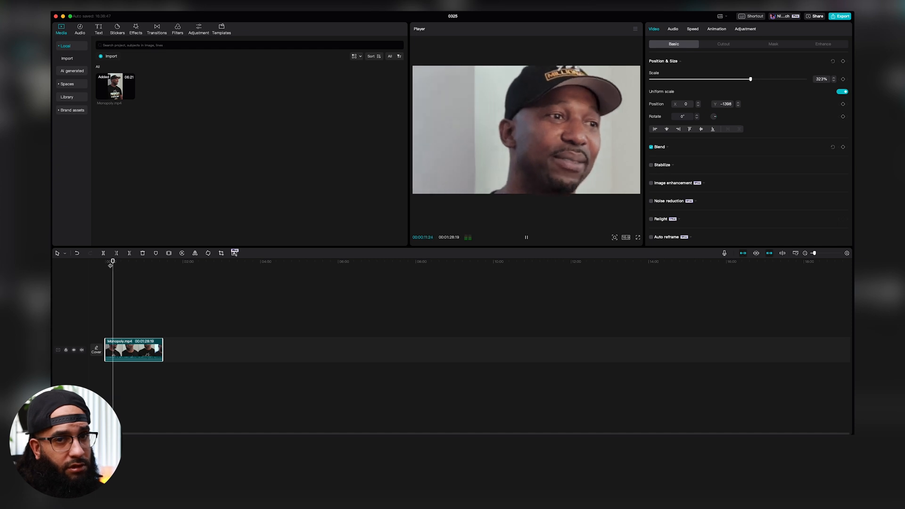
{"action": "key", "text": "space"}
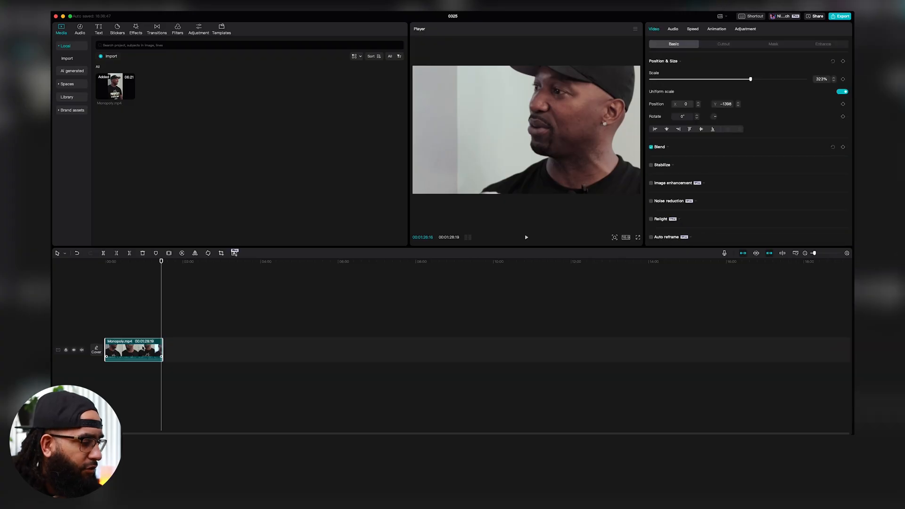
Step: Duplicate the clip onto a track above and show the copy at 100% scale, centred at X 0, Y 0
{"action": "left_click_drag", "start_coordinate": [143, 348], "coordinate": [140, 325]}
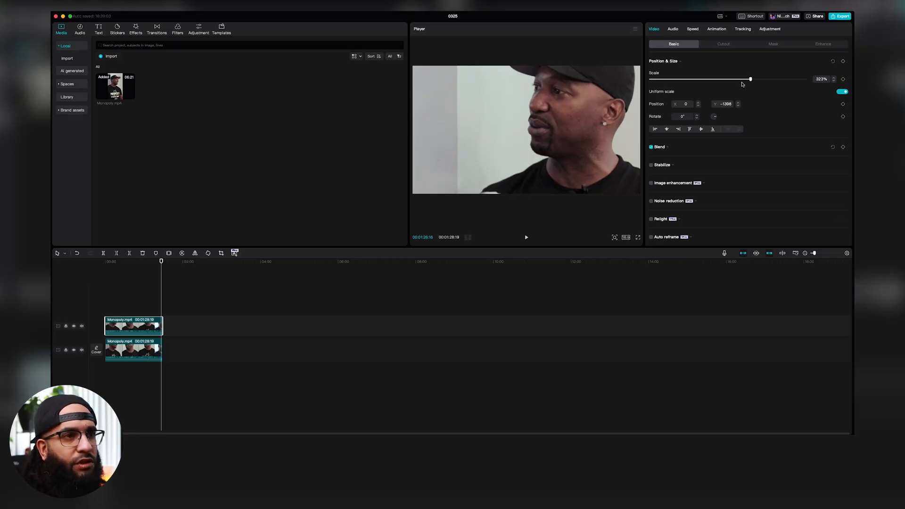
{"action": "left_click", "coordinate": [821, 79]}
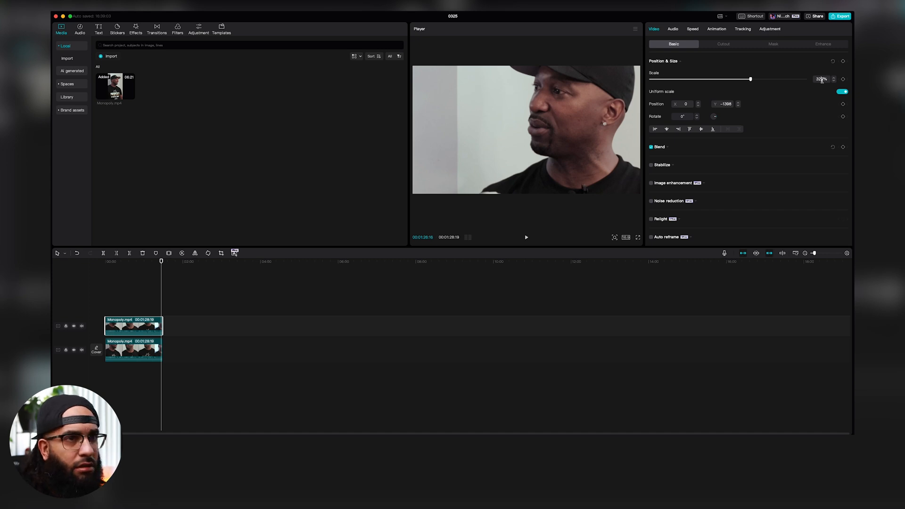
{"action": "left_click", "coordinate": [821, 80]}
{"action": "type", "text": "100"}
{"action": "key", "text": "Return"}
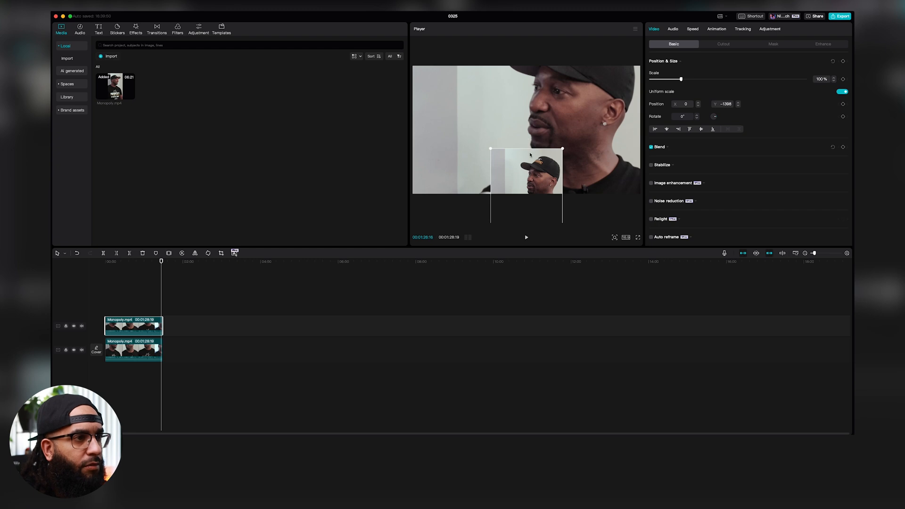
{"action": "left_click_drag", "start_coordinate": [528, 153], "coordinate": [531, 83]}
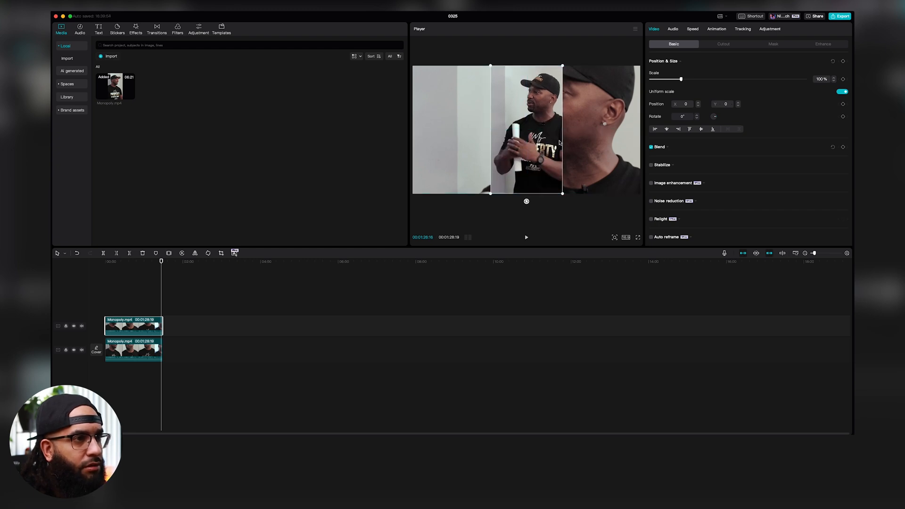
Step: Move the enlarged background clip up in the frame to about Y 470
{"action": "left_click", "coordinate": [146, 348]}
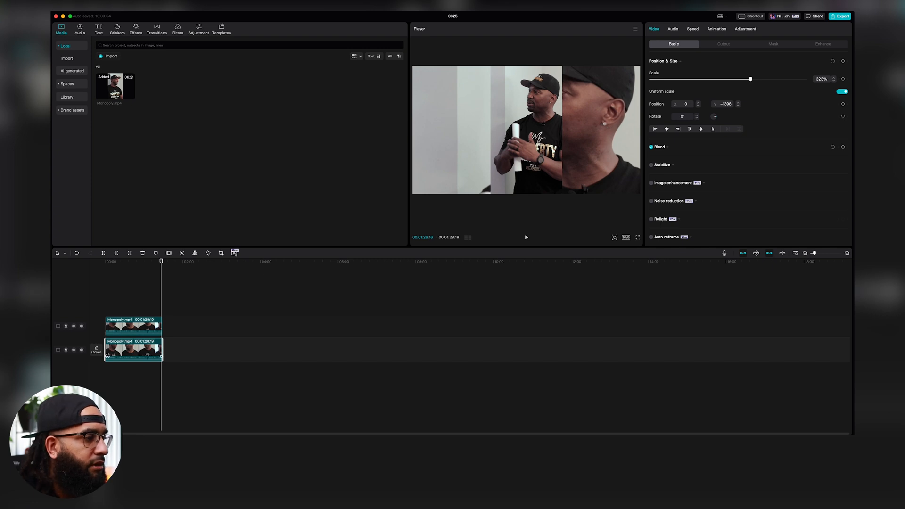
{"action": "left_click", "coordinate": [596, 134]}
{"action": "left_click_drag", "start_coordinate": [594, 134], "coordinate": [596, 60]}
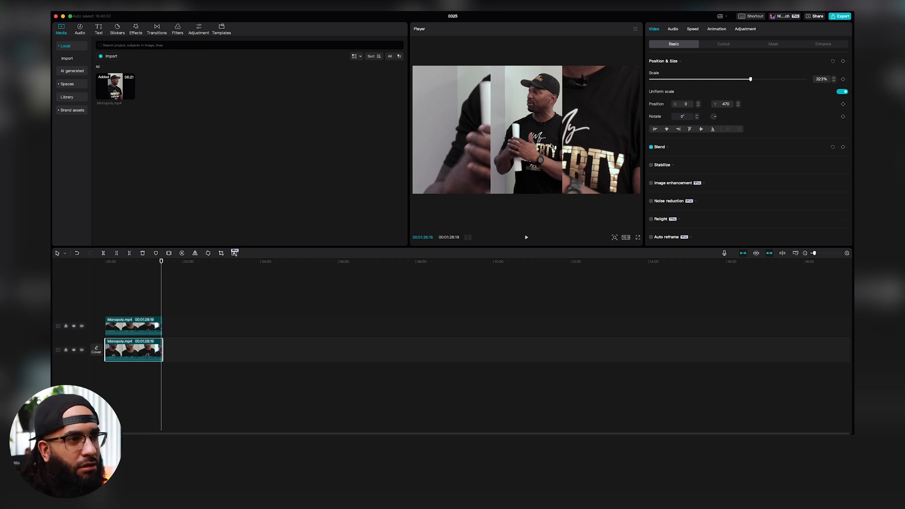
Step: Enlarge the foreground clip to about 144% and shift it down to about Y -152
{"action": "left_click", "coordinate": [551, 146]}
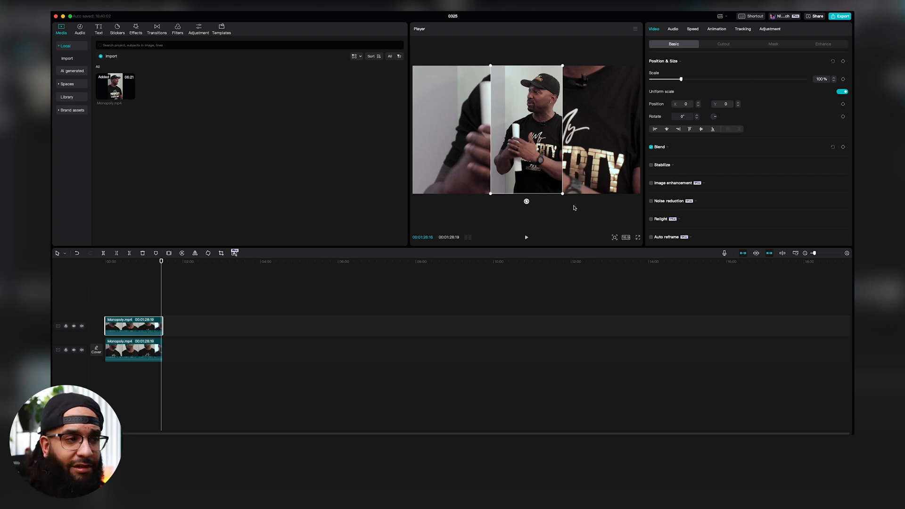
{"action": "left_click_drag", "start_coordinate": [564, 194], "coordinate": [606, 220]}
{"action": "left_click_drag", "start_coordinate": [542, 157], "coordinate": [543, 166]}
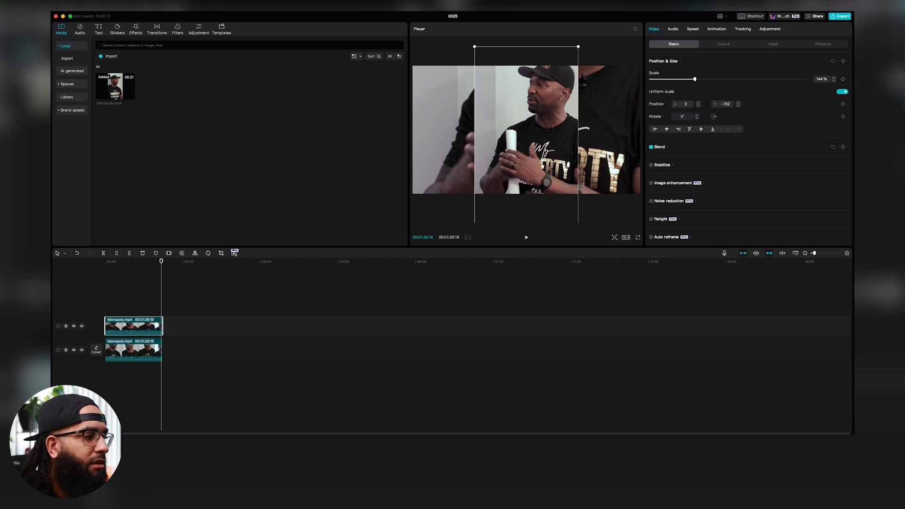
Step: Try the Blur filter on the background clip, then undo the last change
{"action": "left_click", "coordinate": [127, 349]}
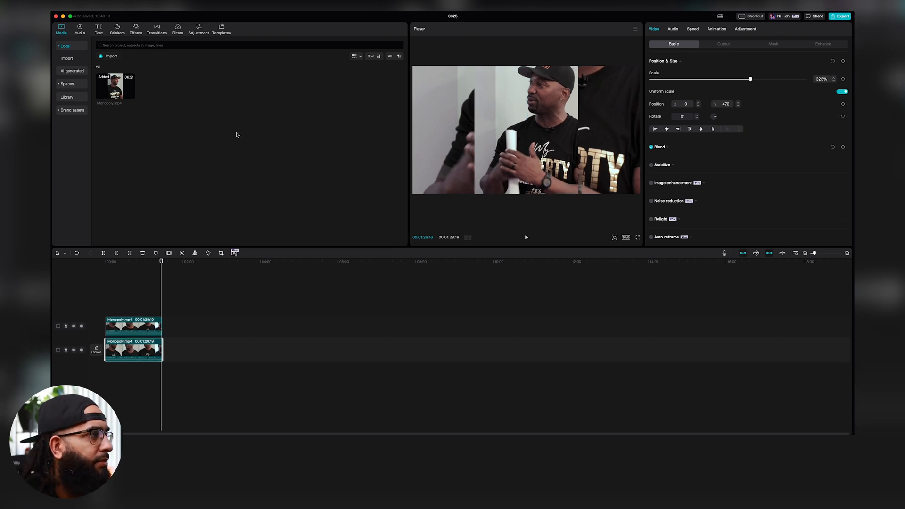
{"action": "left_click", "coordinate": [177, 30]}
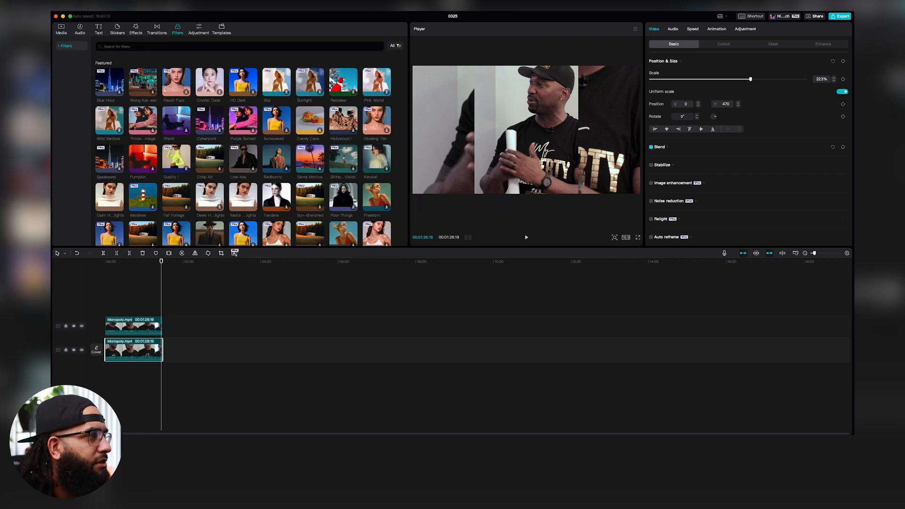
{"action": "left_click", "coordinate": [273, 81]}
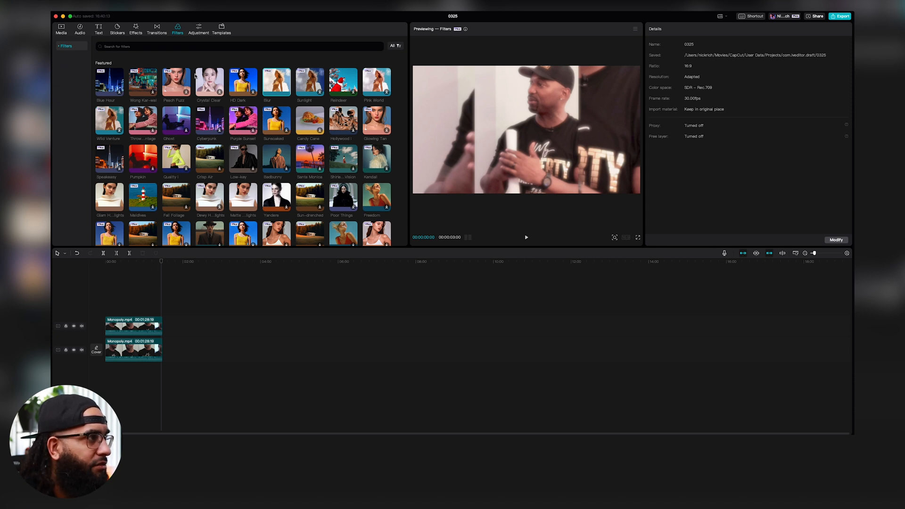
{"action": "key", "text": "super+z"}
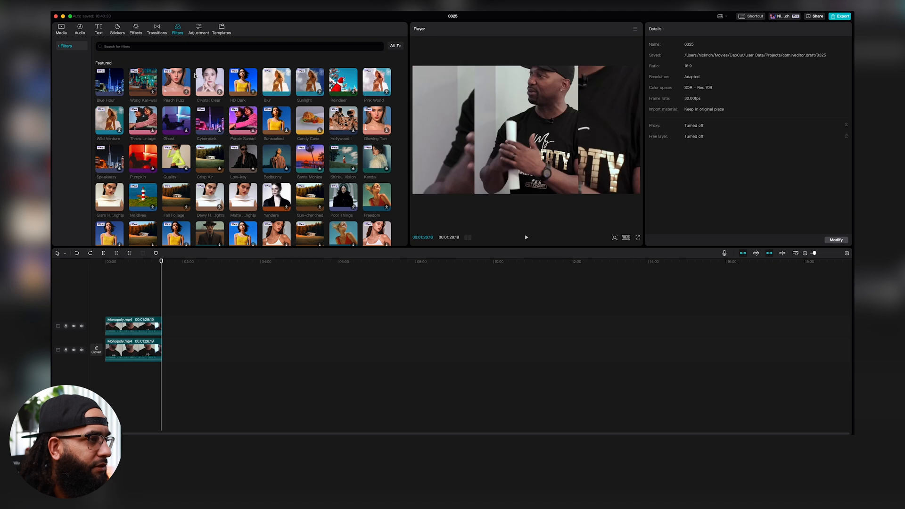
{"action": "left_click", "coordinate": [139, 354]}
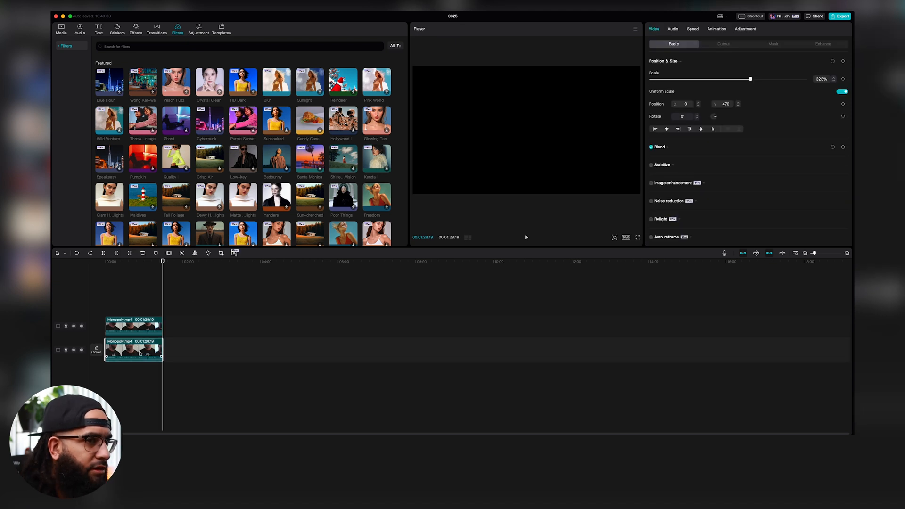
{"action": "scroll", "coordinate": [711, 209], "scroll_direction": "down", "scroll_amount": 5}
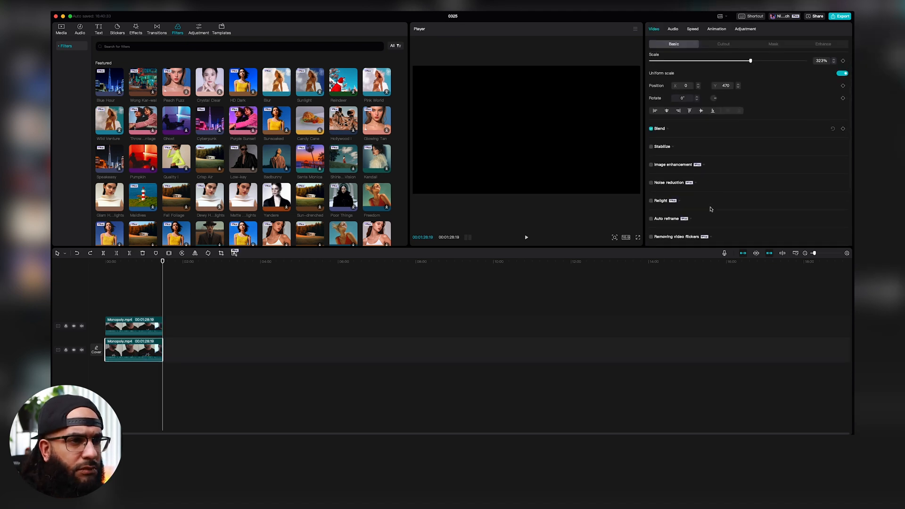
{"action": "scroll", "coordinate": [692, 215], "scroll_direction": "up", "scroll_amount": 5}
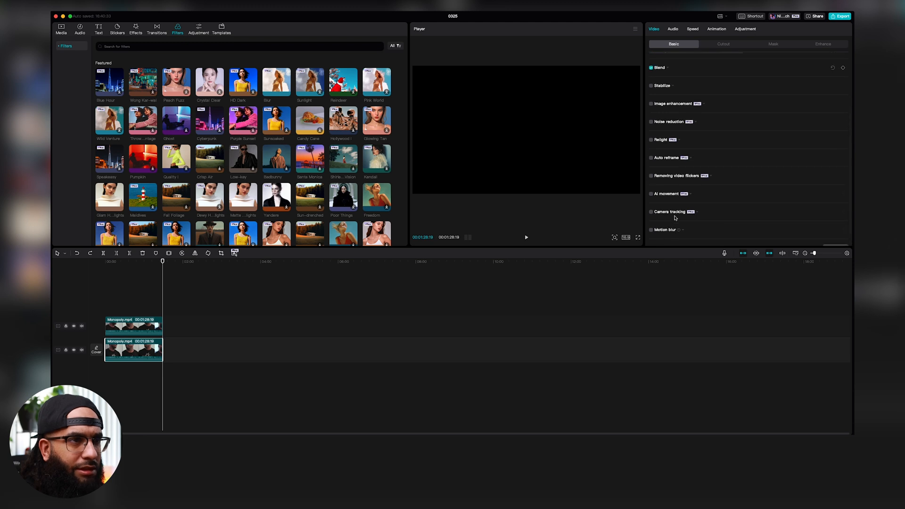
{"action": "scroll", "coordinate": [679, 139], "scroll_direction": "down", "scroll_amount": 5}
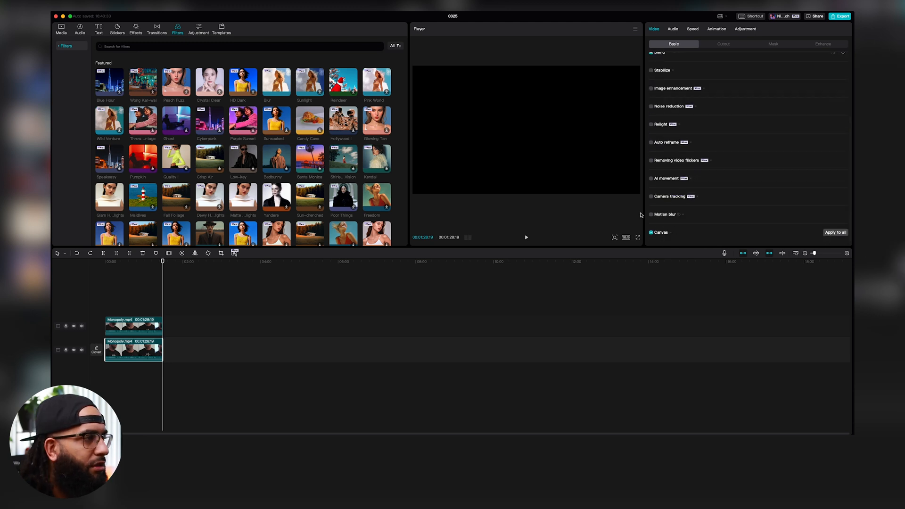
Step: Search the video effects for "blur", apply the Blur effect to the background clip, and return the playhead to the start
{"action": "left_click", "coordinate": [137, 29]}
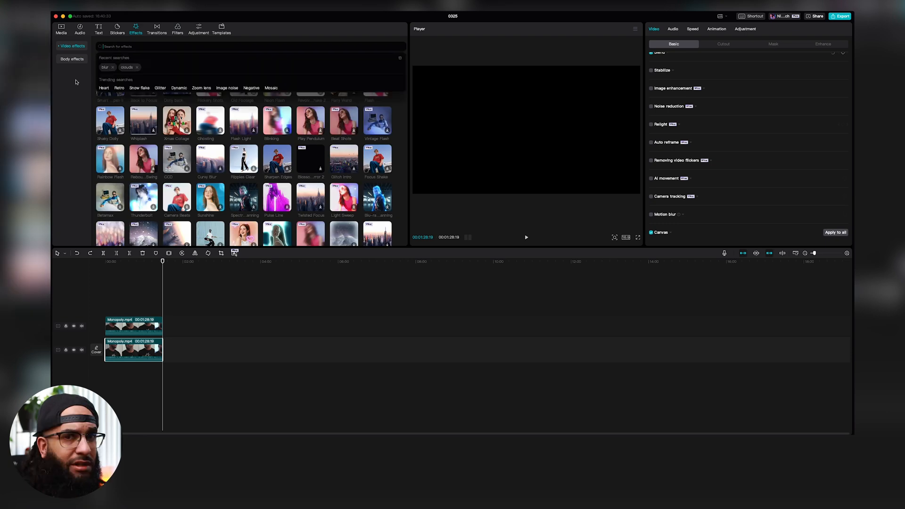
{"action": "left_click", "coordinate": [129, 47]}
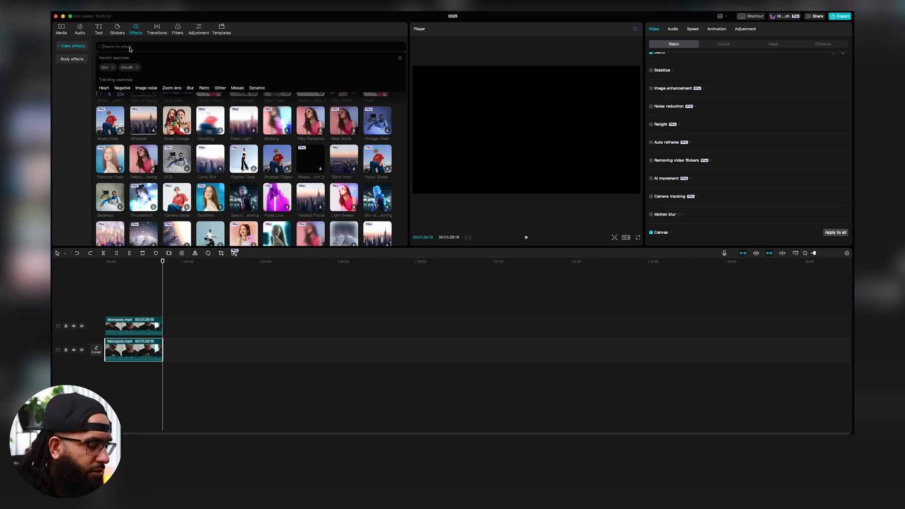
{"action": "type", "text": "blur"}
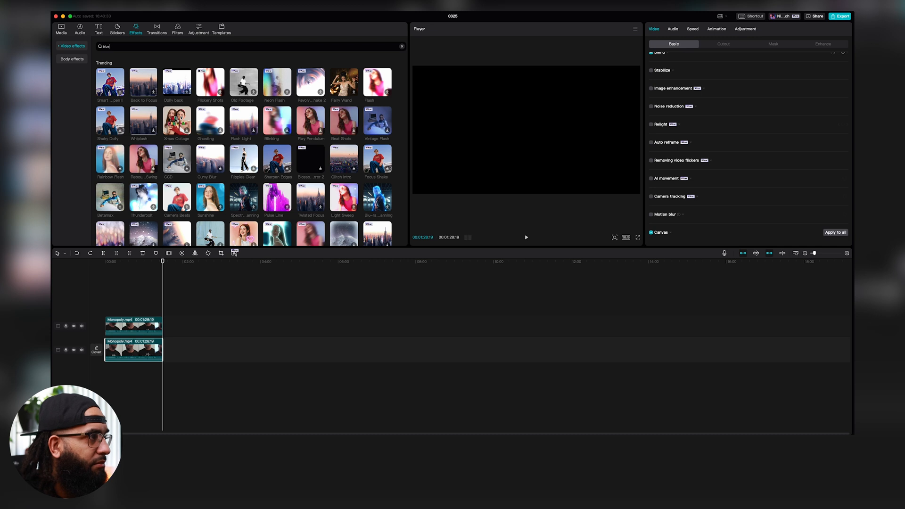
{"action": "key", "text": "Return"}
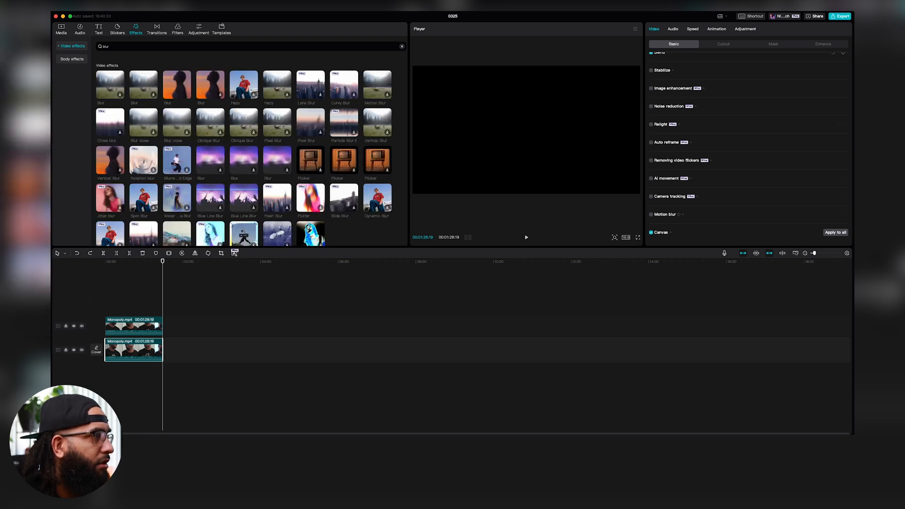
{"action": "left_click", "coordinate": [107, 84]}
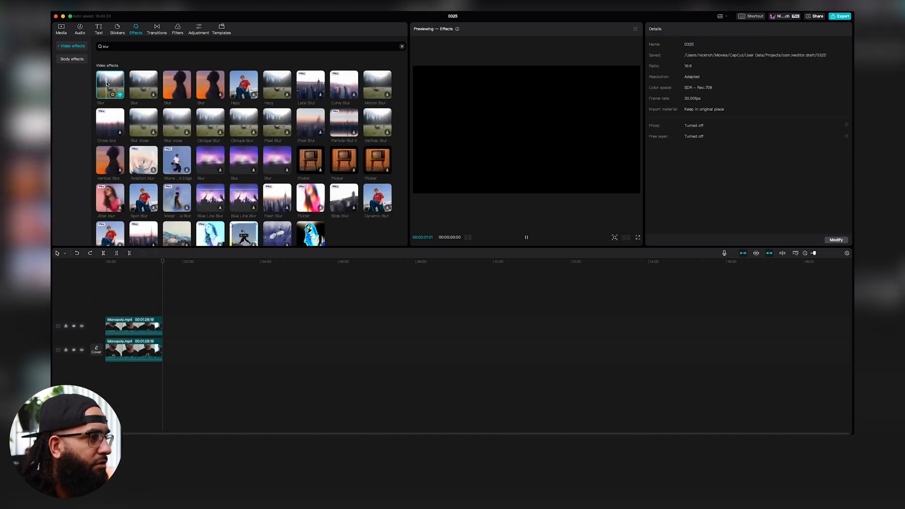
{"action": "left_click_drag", "start_coordinate": [112, 82], "coordinate": [132, 350]}
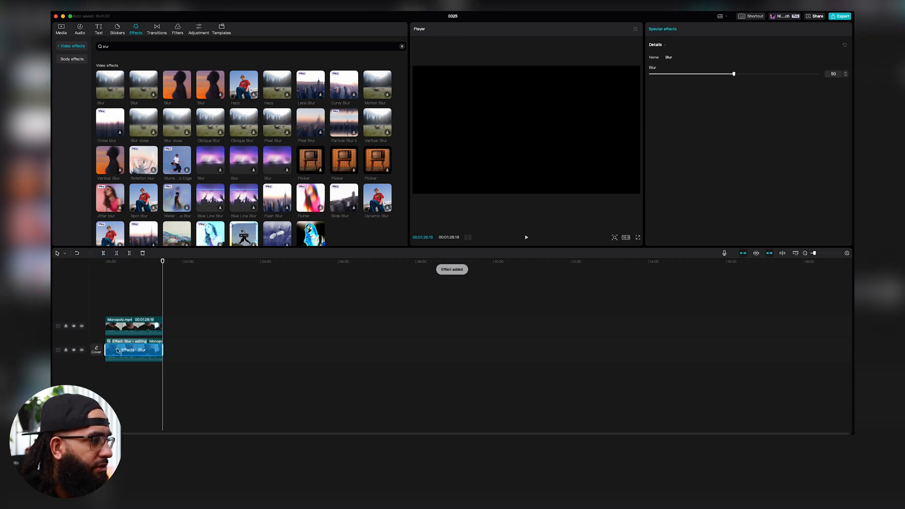
{"action": "left_click", "coordinate": [135, 324]}
{"action": "left_click_drag", "start_coordinate": [140, 262], "coordinate": [99, 264]}
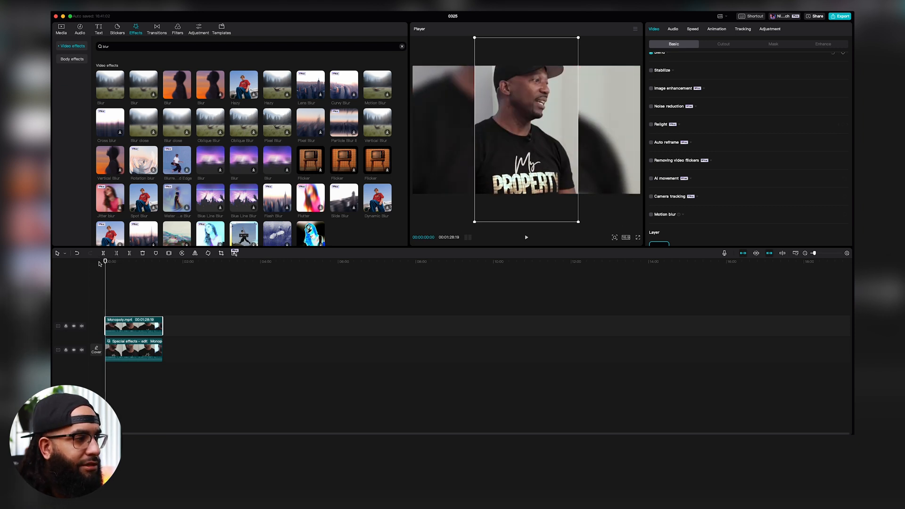
Step: Raise the strength of the background clip's Blur effect to 58 and play the result
{"action": "left_click", "coordinate": [148, 355]}
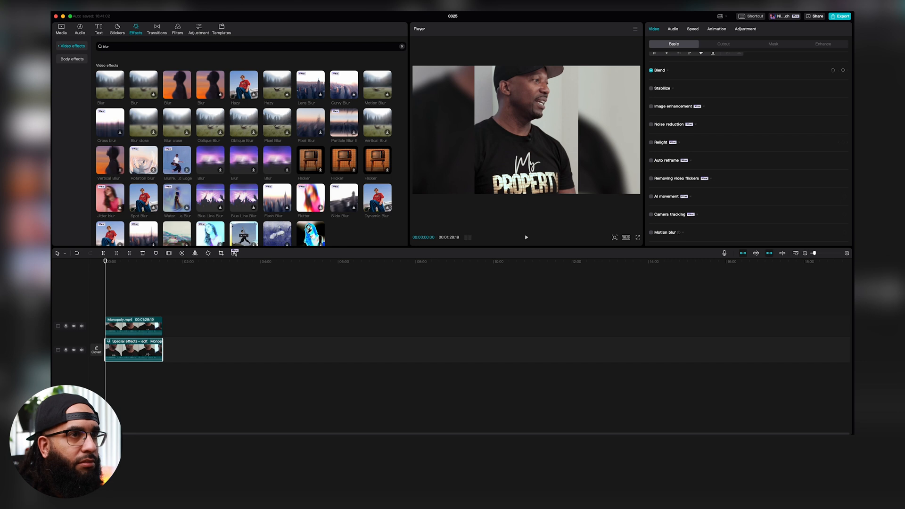
{"action": "left_click", "coordinate": [742, 30]}
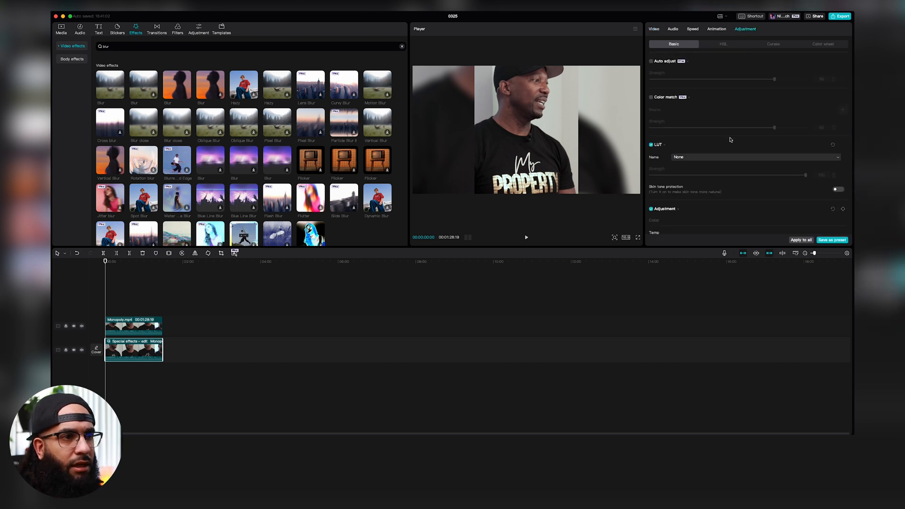
{"action": "scroll", "coordinate": [730, 139], "scroll_direction": "down", "scroll_amount": 8}
{"action": "scroll", "coordinate": [721, 189], "scroll_direction": "up", "scroll_amount": 8}
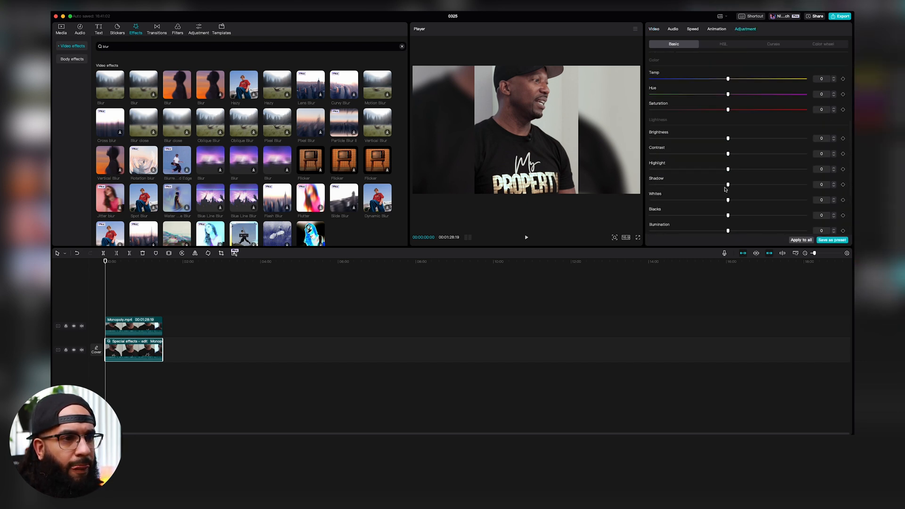
{"action": "left_click", "coordinate": [717, 28]}
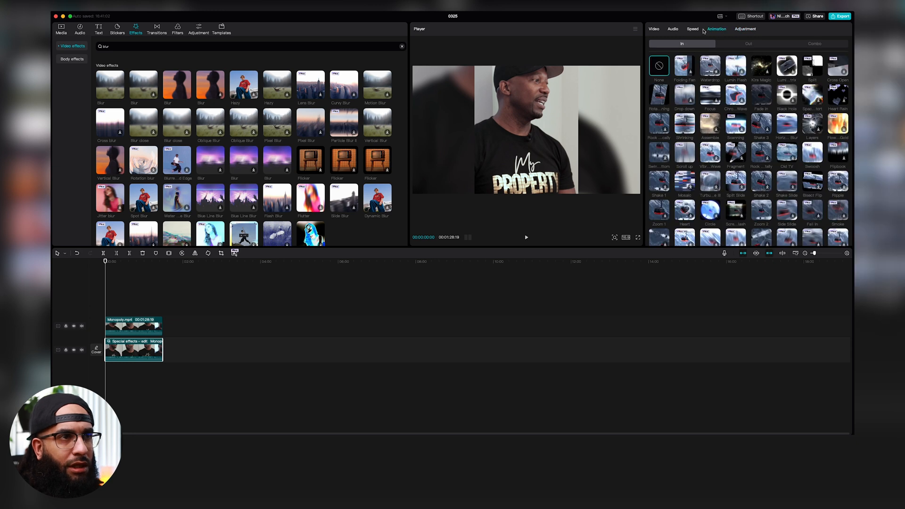
{"action": "left_click", "coordinate": [654, 29]}
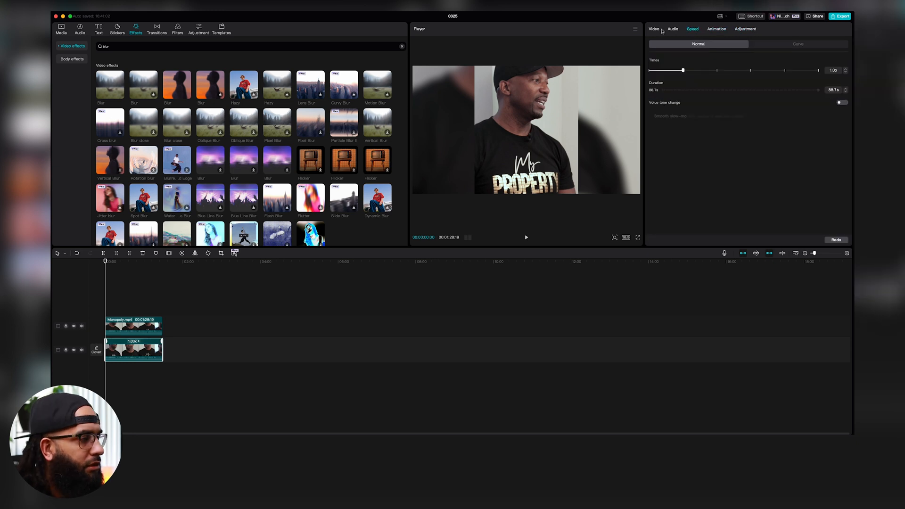
{"action": "left_click", "coordinate": [127, 345]}
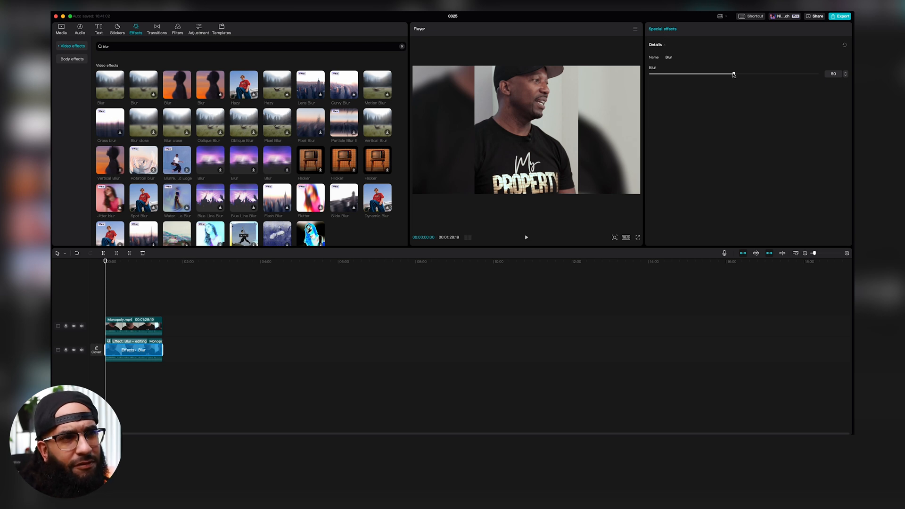
{"action": "left_click_drag", "start_coordinate": [735, 75], "coordinate": [748, 88]}
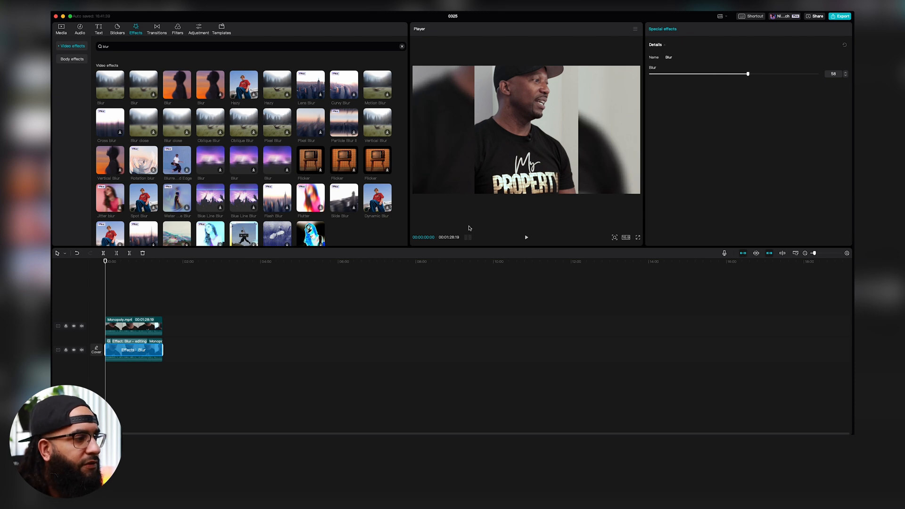
{"action": "key", "text": "space"}
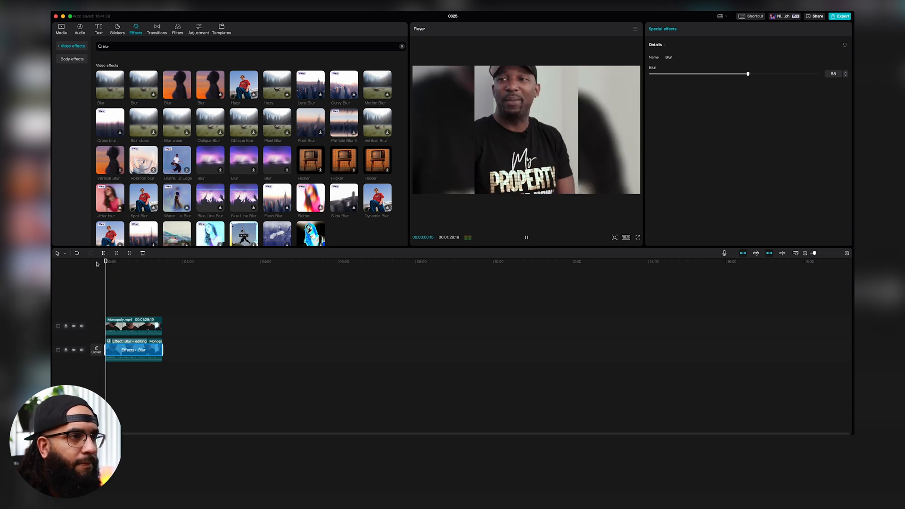
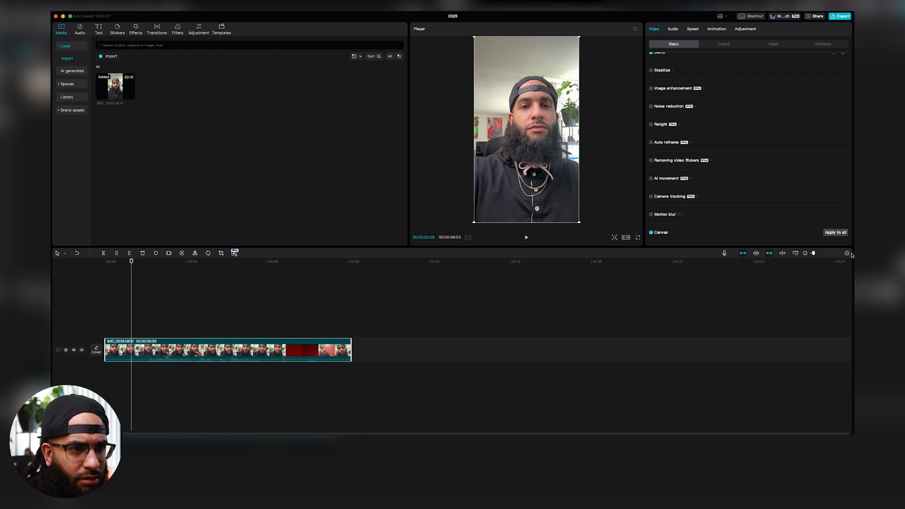
Step: Split the IMG_0539.MOV clip at 00:00:01:16, delete the part before the cut and play the trimmed clip
{"action": "mouse_move", "coordinate": [813, 254]}
{"action": "left_mouse_down"}
{"action": "mouse_move", "coordinate": [834, 254]}
{"action": "mouse_move", "coordinate": [819, 255]}
{"action": "left_mouse_up"}
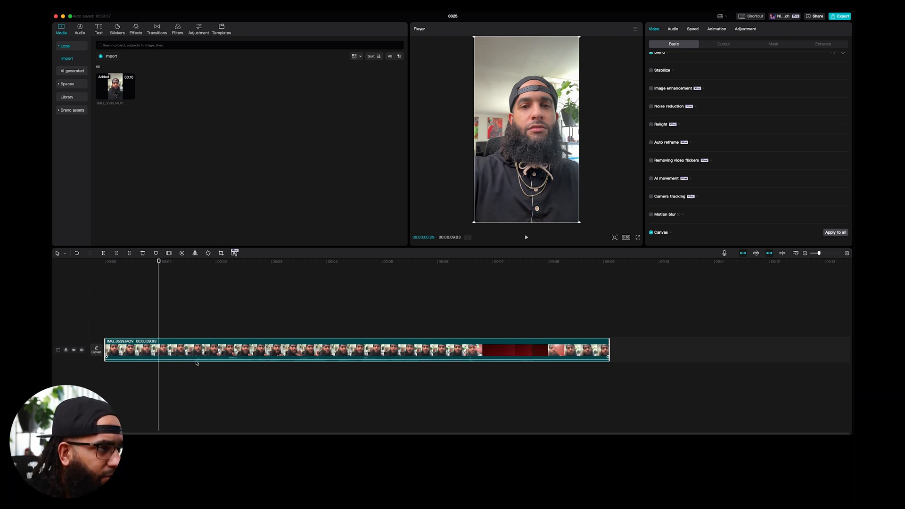
{"action": "left_click_drag", "start_coordinate": [159, 262], "coordinate": [190, 262]}
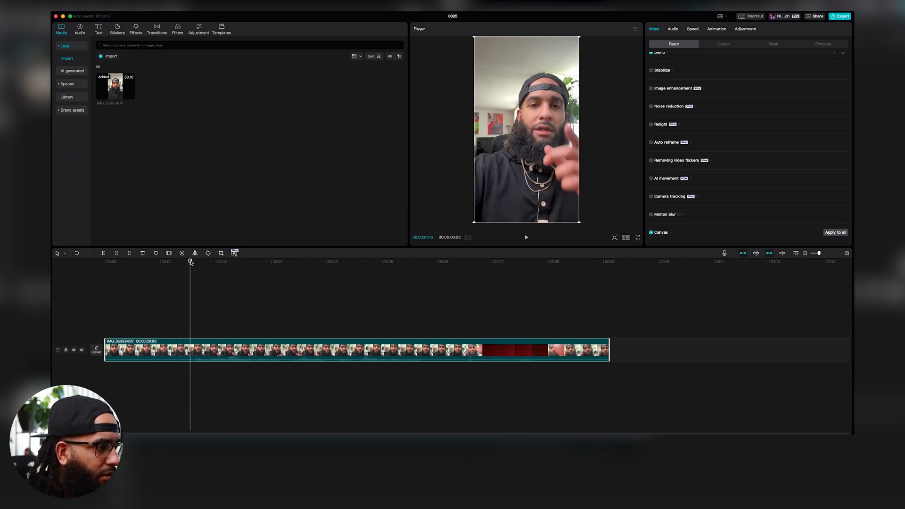
{"action": "left_click", "coordinate": [103, 253]}
{"action": "key", "text": "Delete"}
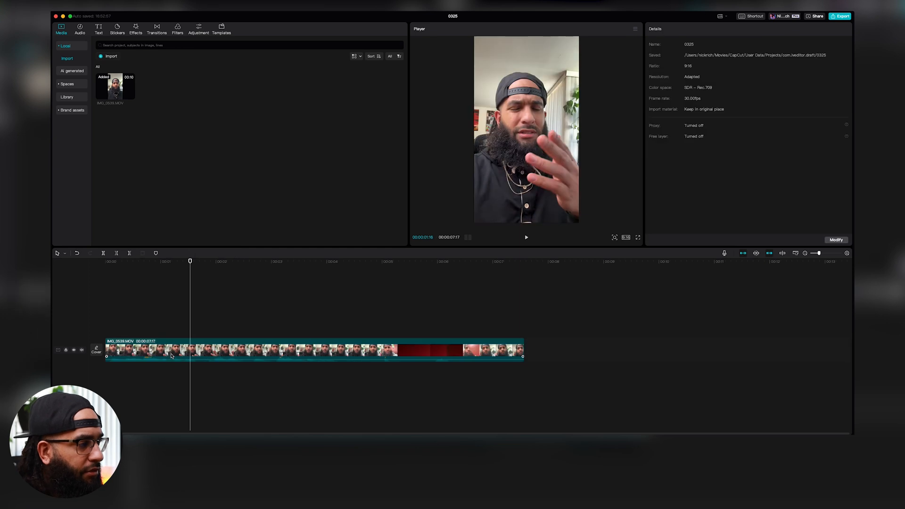
{"action": "left_click", "coordinate": [105, 261]}
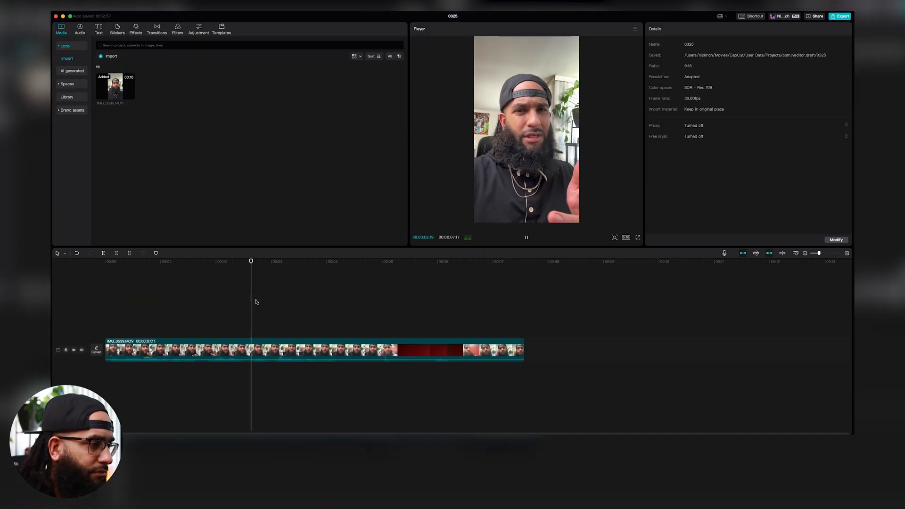
{"action": "key", "text": "space"}
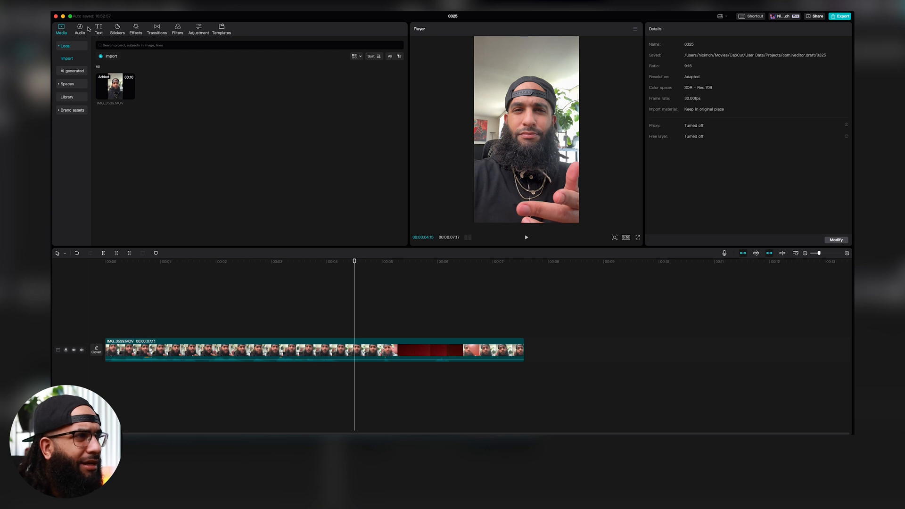
Step: Insert the "Shut Your Mouth" meme template directly after the clip on the main track
{"action": "left_click", "coordinate": [222, 28]}
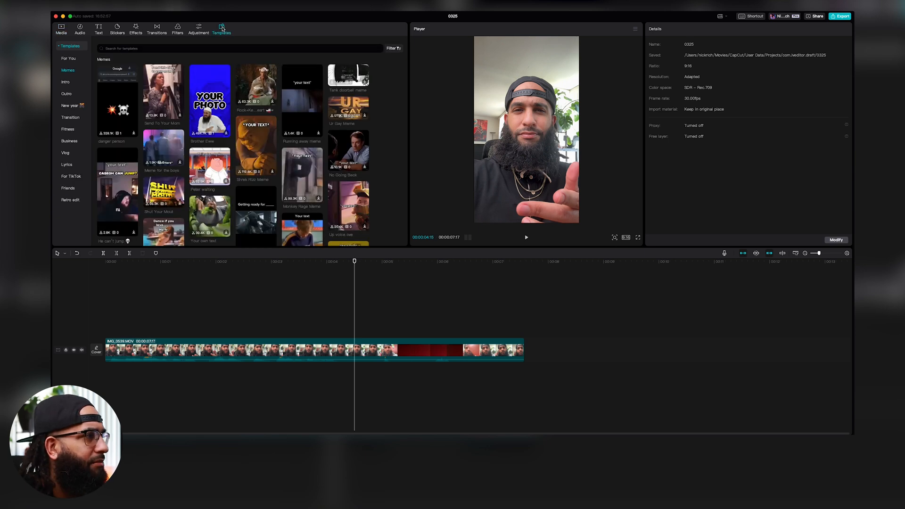
{"action": "left_click", "coordinate": [170, 188]}
{"action": "left_click_drag", "start_coordinate": [170, 188], "coordinate": [536, 353]}
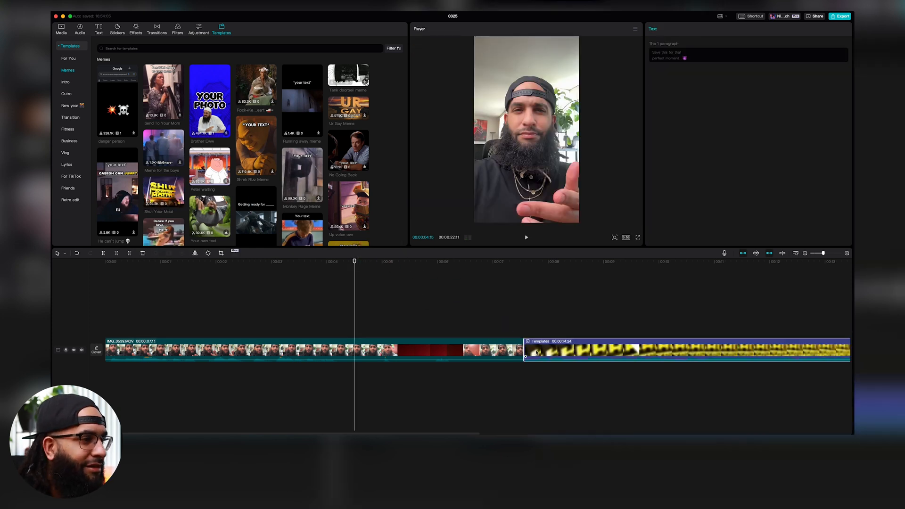
Step: Move the template onto a track above the clip, starting at about 00:00:05:06 where the red section begins
{"action": "left_click", "coordinate": [259, 262]}
{"action": "key", "text": "space"}
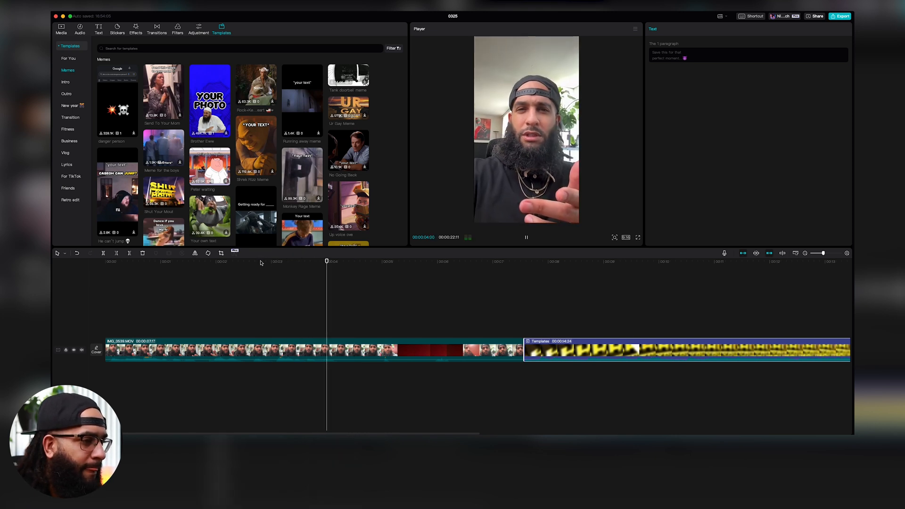
{"action": "key", "text": "space"}
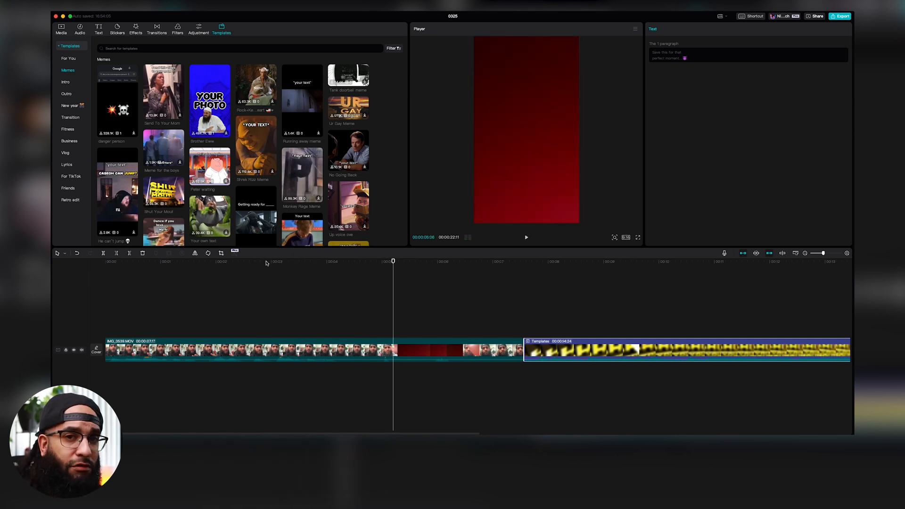
{"action": "left_click_drag", "start_coordinate": [592, 353], "coordinate": [460, 331]}
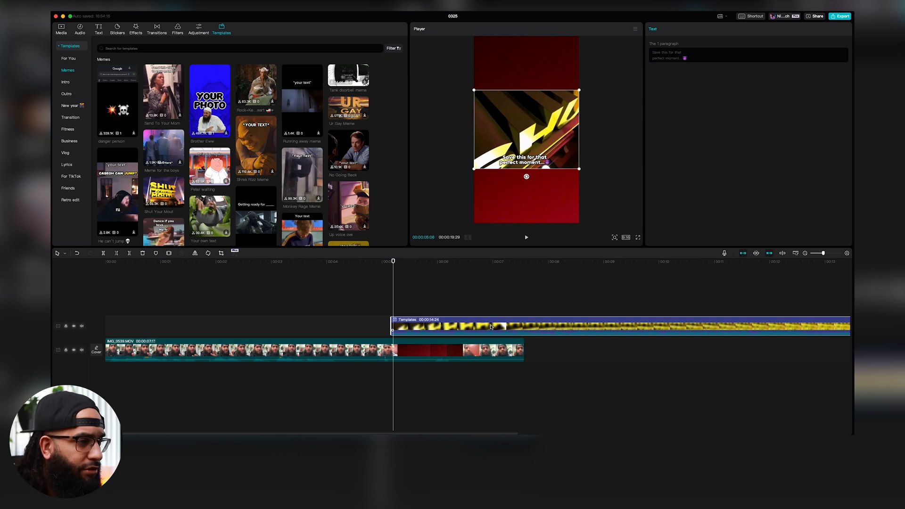
Step: Duplicate the template onto the track above it and enlarge the lower copy until it fills the vertical frame
{"action": "left_click_drag", "start_coordinate": [488, 327], "coordinate": [482, 306]}
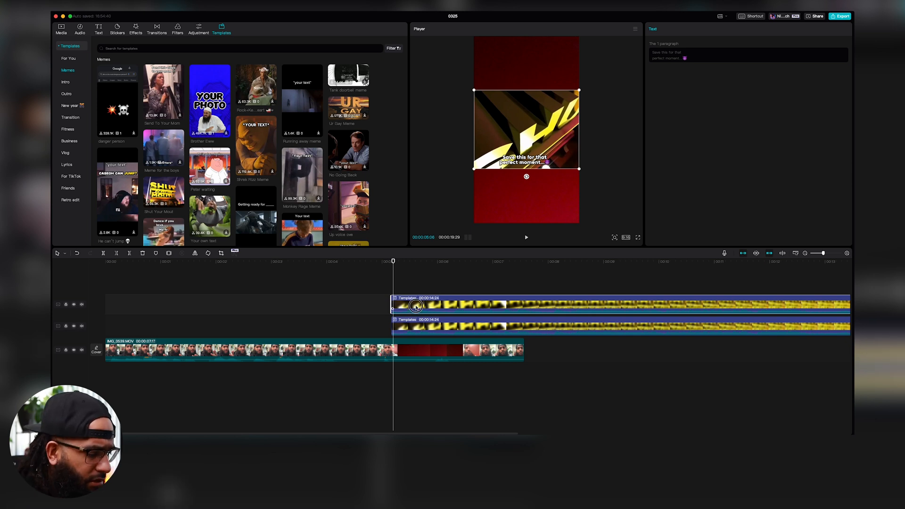
{"action": "key", "text": "Delete"}
{"action": "key", "text": "super+z"}
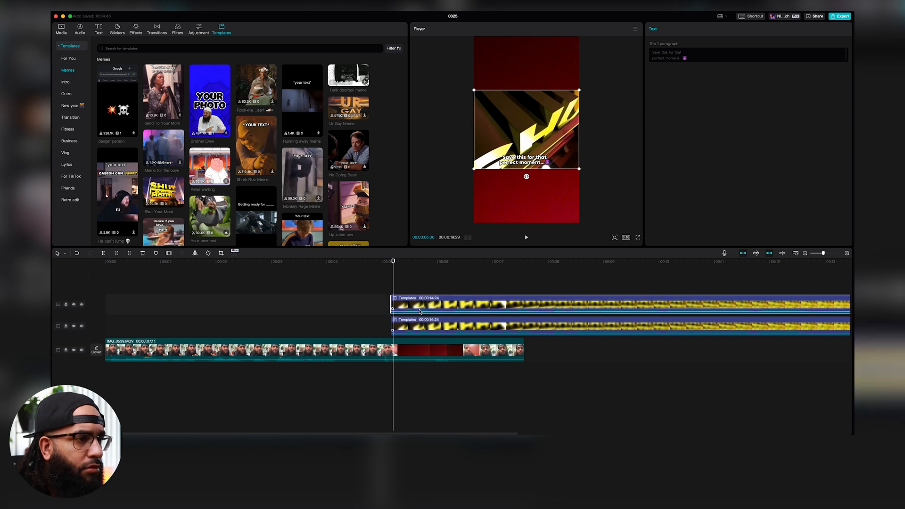
{"action": "left_click", "coordinate": [418, 326]}
{"action": "left_click_drag", "start_coordinate": [581, 170], "coordinate": [702, 233]}
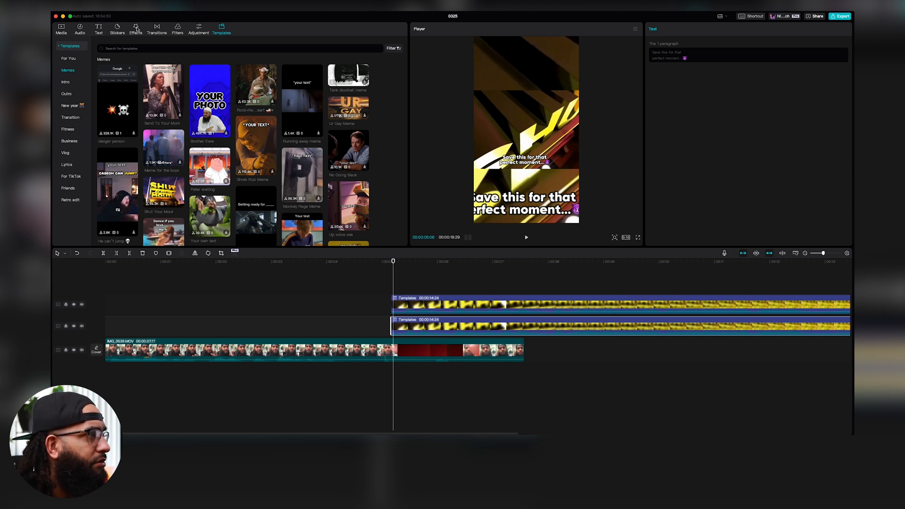
Step: Apply the Blur effect to the enlarged lower template and play the moment where the overlay starts
{"action": "left_click", "coordinate": [136, 28]}
{"action": "mouse_move", "coordinate": [113, 84]}
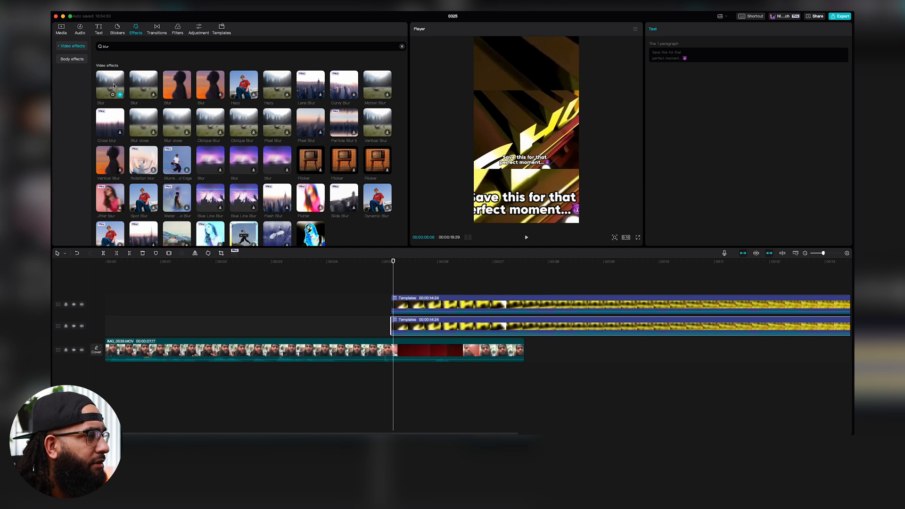
{"action": "left_click_drag", "start_coordinate": [113, 85], "coordinate": [416, 320]}
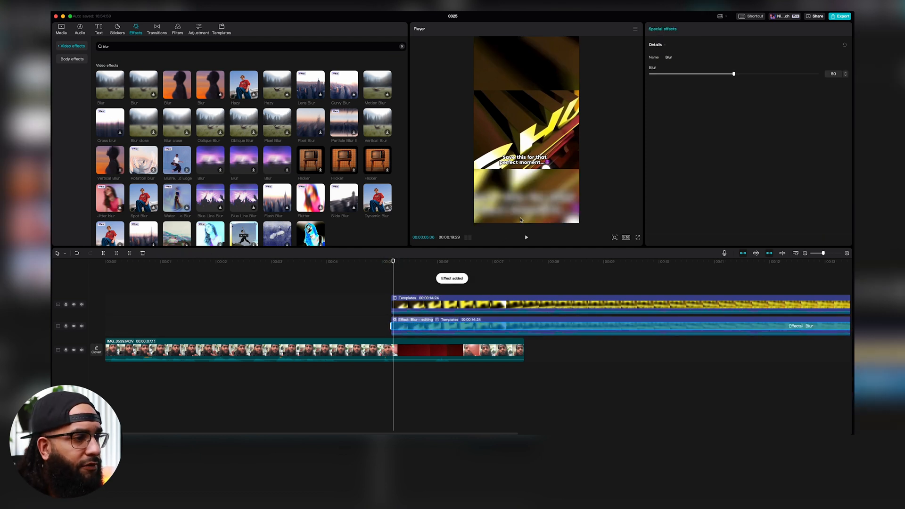
{"action": "left_click", "coordinate": [382, 264]}
{"action": "key", "text": "space"}
{"action": "left_click", "coordinate": [366, 262]}
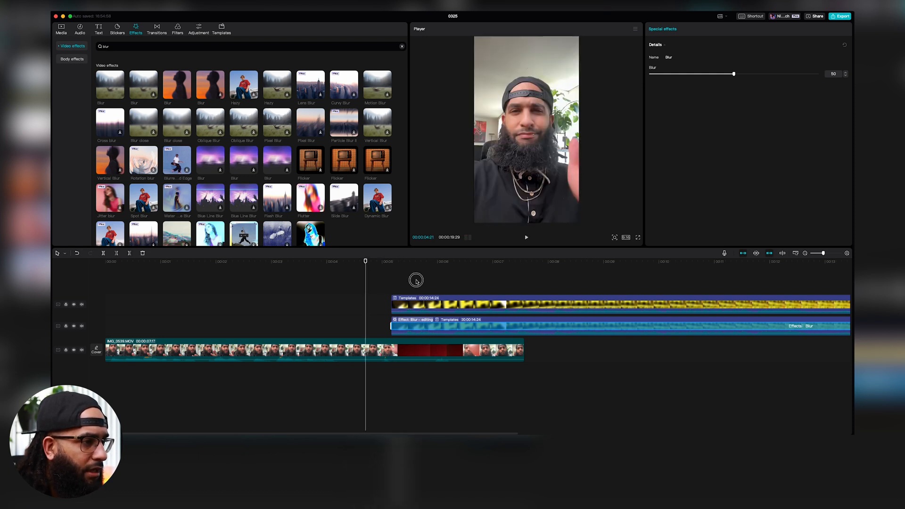
Step: Move both template clips together to start at about 00:00:05:04, play the sequence through and return to the start
{"action": "left_click", "coordinate": [413, 323]}
{"action": "left_click_drag", "start_coordinate": [413, 304], "coordinate": [422, 304]}
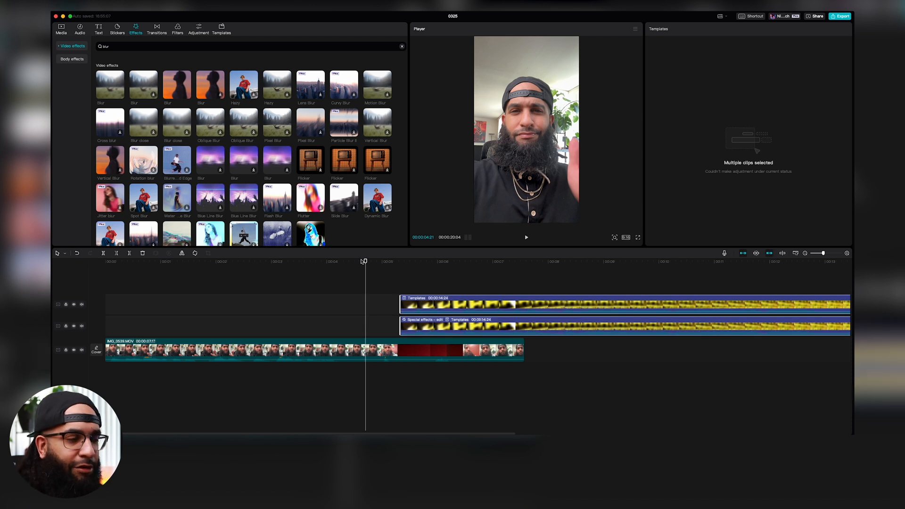
{"action": "key", "text": "space"}
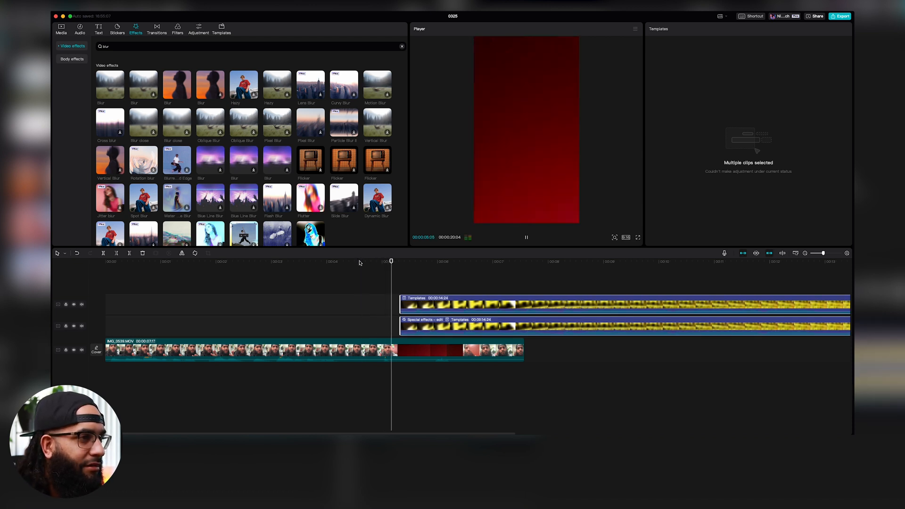
{"action": "left_click_drag", "start_coordinate": [378, 262], "coordinate": [389, 262]}
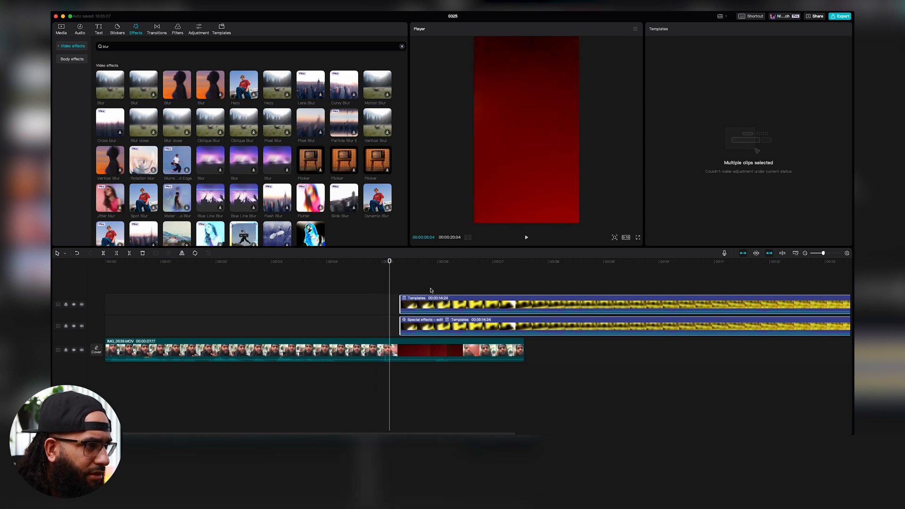
{"action": "left_click", "coordinate": [421, 300]}
{"action": "left_click_drag", "start_coordinate": [421, 301], "coordinate": [411, 300]}
{"action": "left_click", "coordinate": [342, 261]}
{"action": "key", "text": "space"}
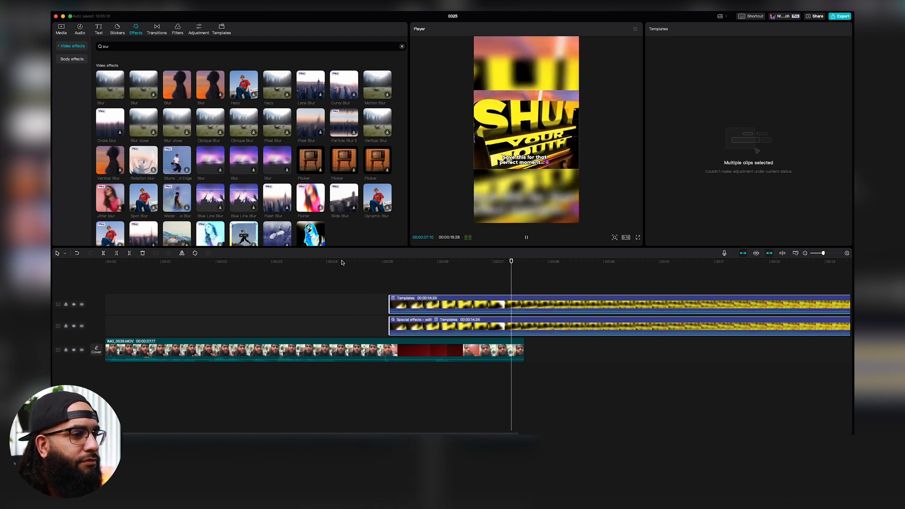
{"action": "scroll", "coordinate": [549, 292], "scroll_direction": "right", "scroll_amount": 5}
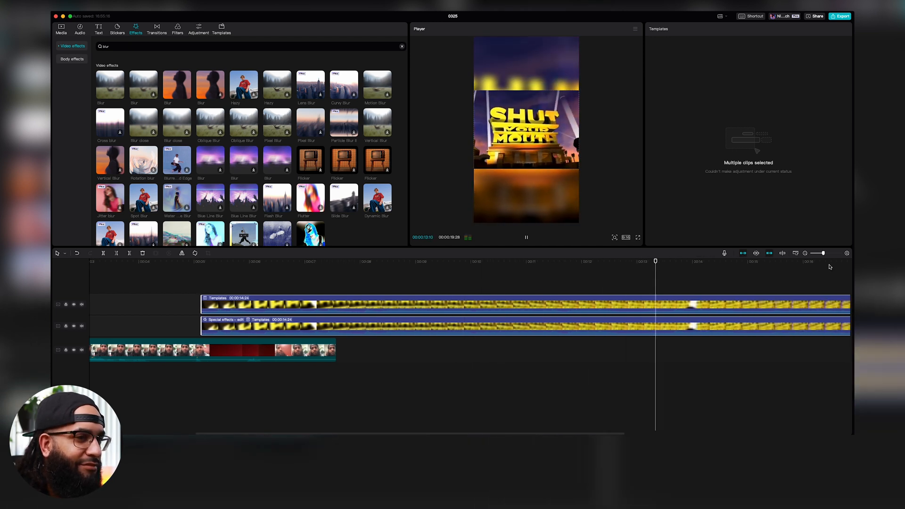
{"action": "left_click_drag", "start_coordinate": [823, 253], "coordinate": [818, 256]}
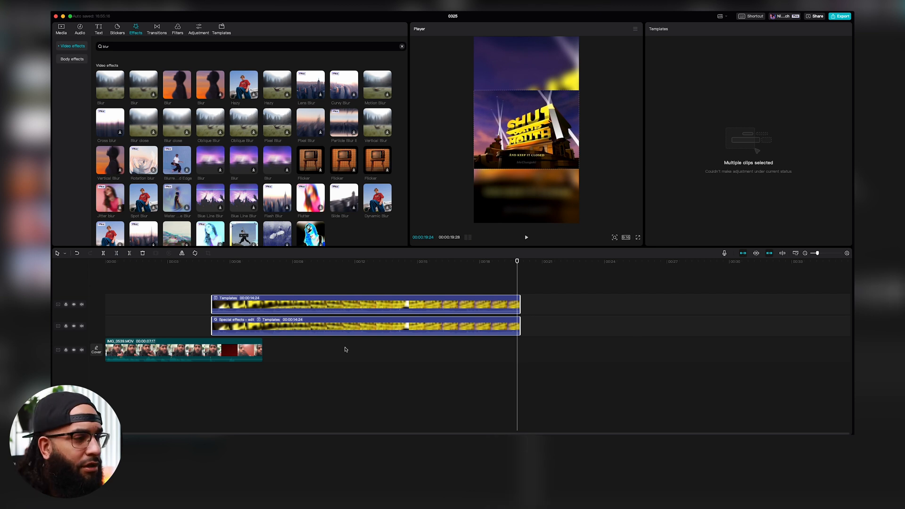
{"action": "left_click_drag", "start_coordinate": [131, 263], "coordinate": [98, 264]}
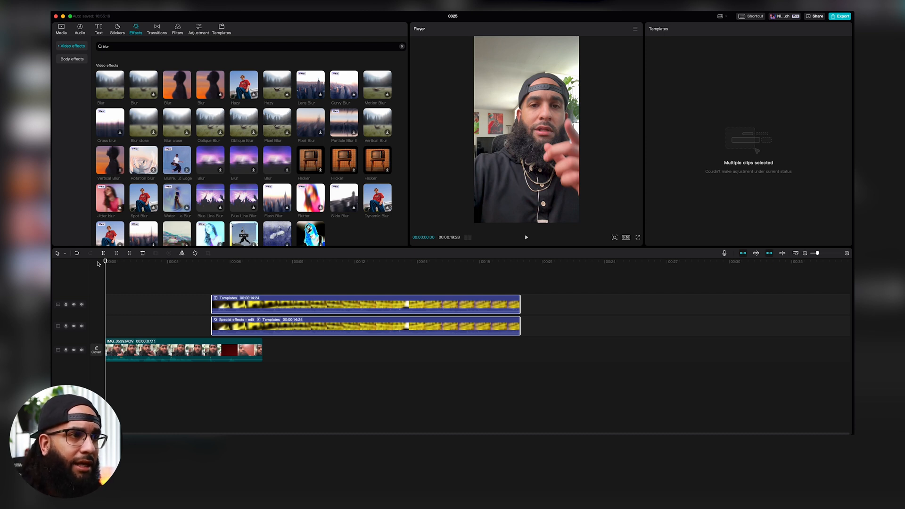
Step: Open the Featured filters and preview the Black Gold filter
{"action": "left_click", "coordinate": [152, 353]}
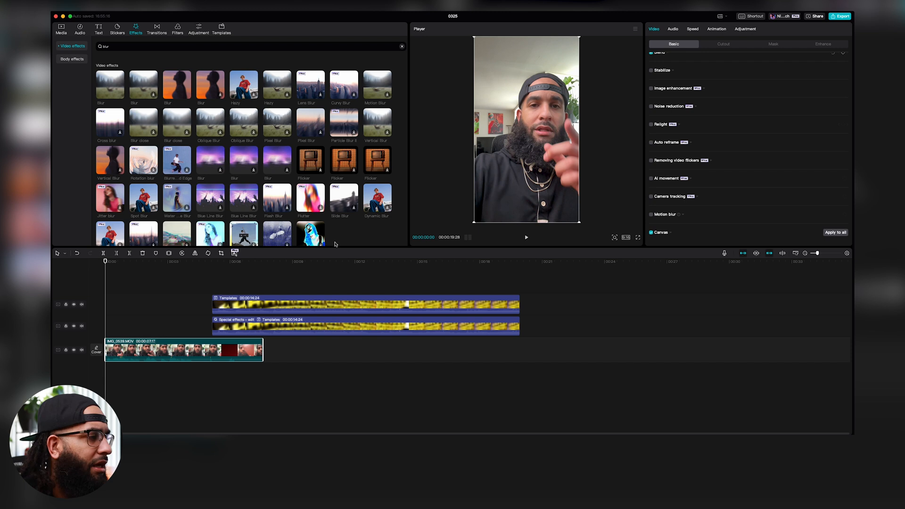
{"action": "left_click", "coordinate": [158, 306]}
{"action": "left_click", "coordinate": [164, 349]}
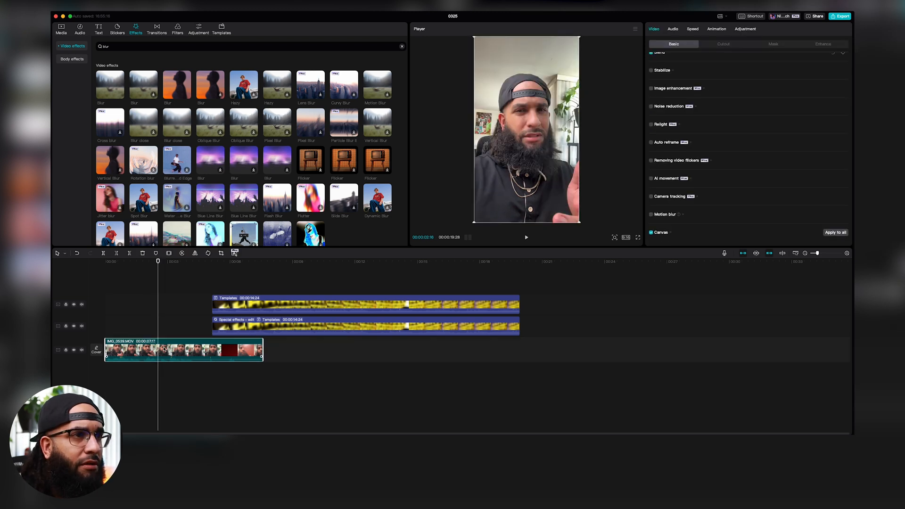
{"action": "left_click", "coordinate": [177, 28]}
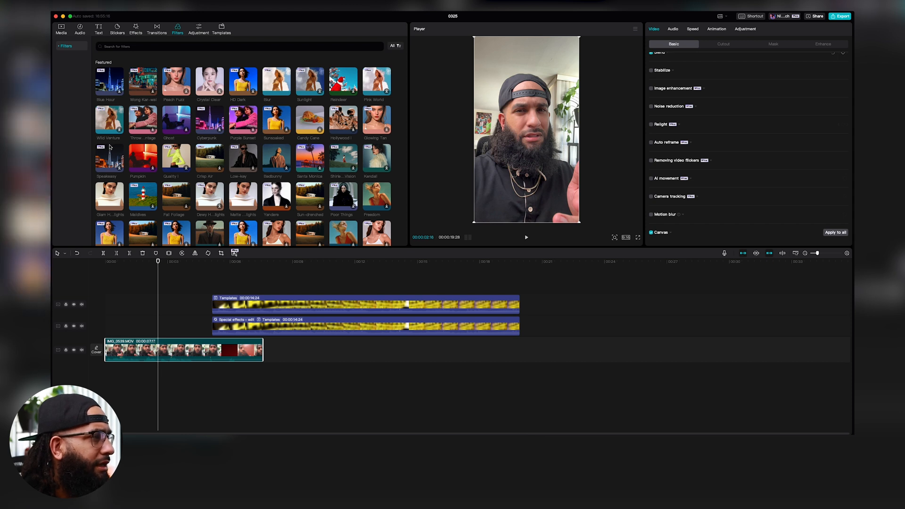
{"action": "scroll", "coordinate": [198, 187], "scroll_direction": "up", "scroll_amount": 3}
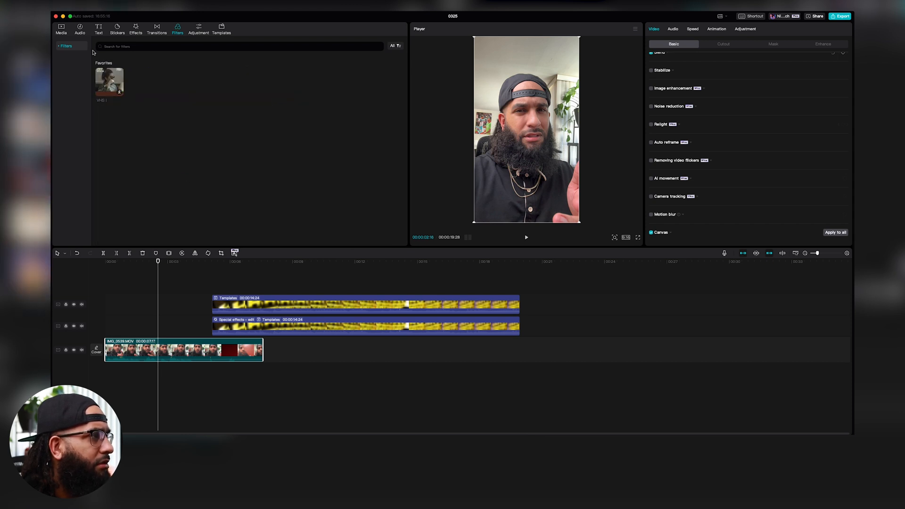
{"action": "left_click", "coordinate": [64, 47]}
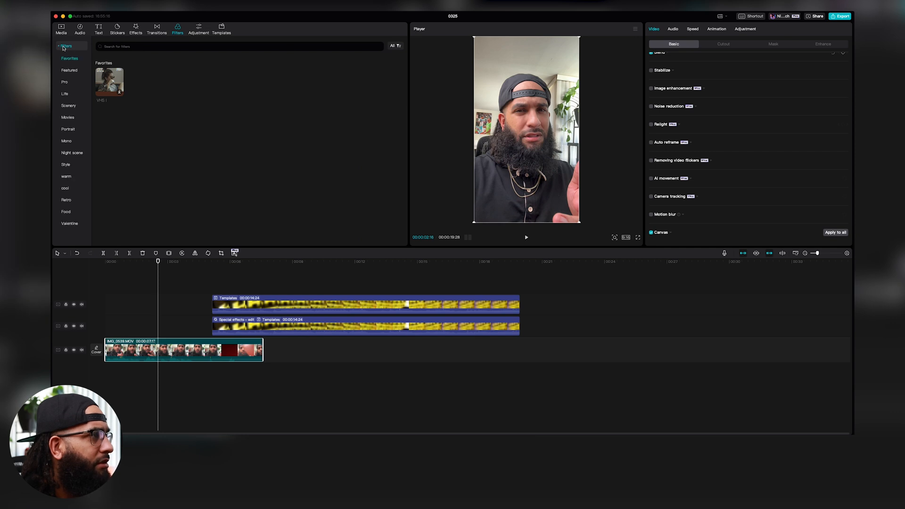
{"action": "left_click", "coordinate": [69, 71]}
{"action": "scroll", "coordinate": [275, 205], "scroll_direction": "down", "scroll_amount": 3}
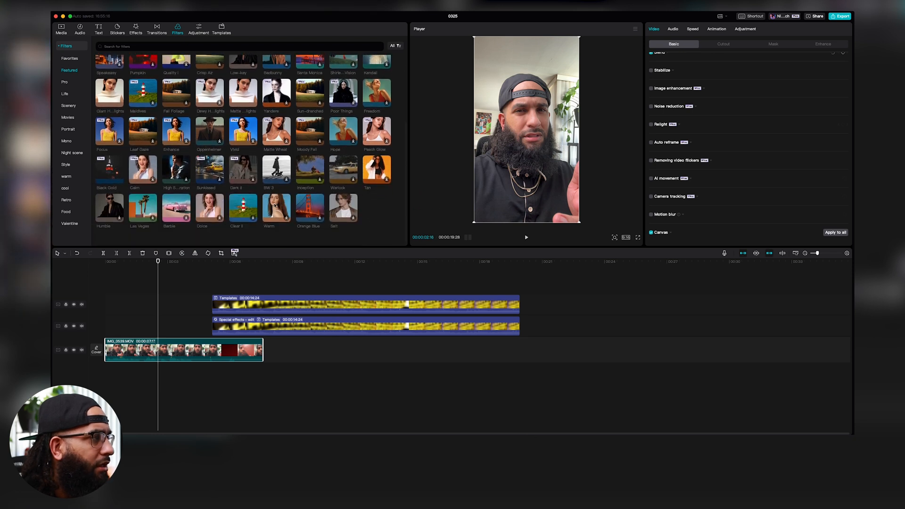
{"action": "left_click", "coordinate": [114, 170]}
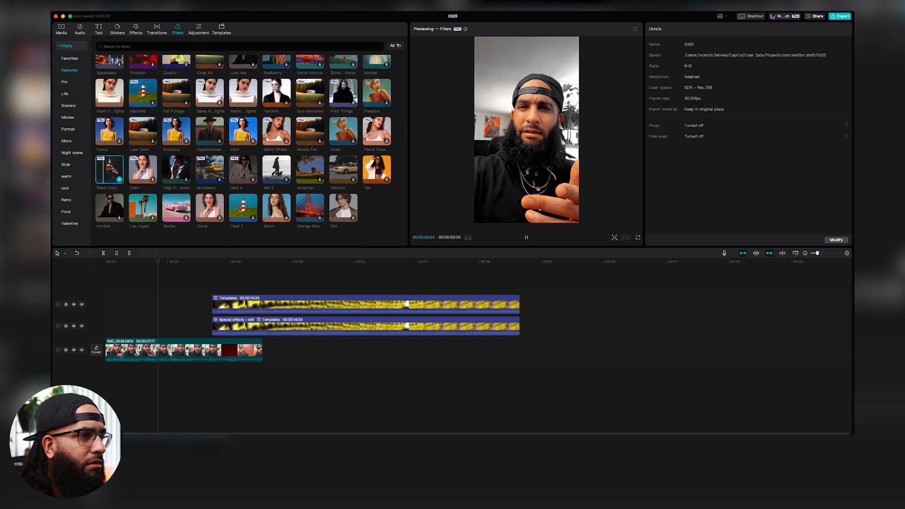
{"action": "key", "text": "space"}
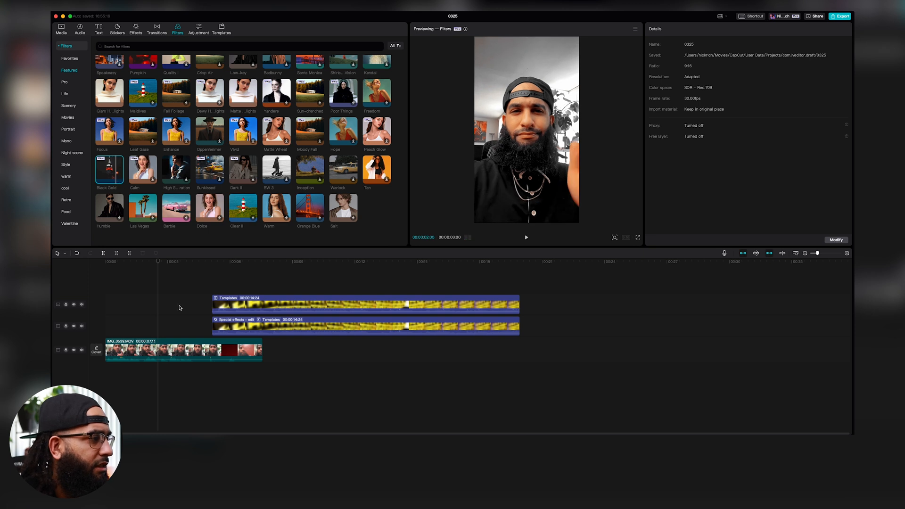
Step: Apply the Black Gold filter to the IMG_0539.MOV clip
{"action": "left_click", "coordinate": [104, 261]}
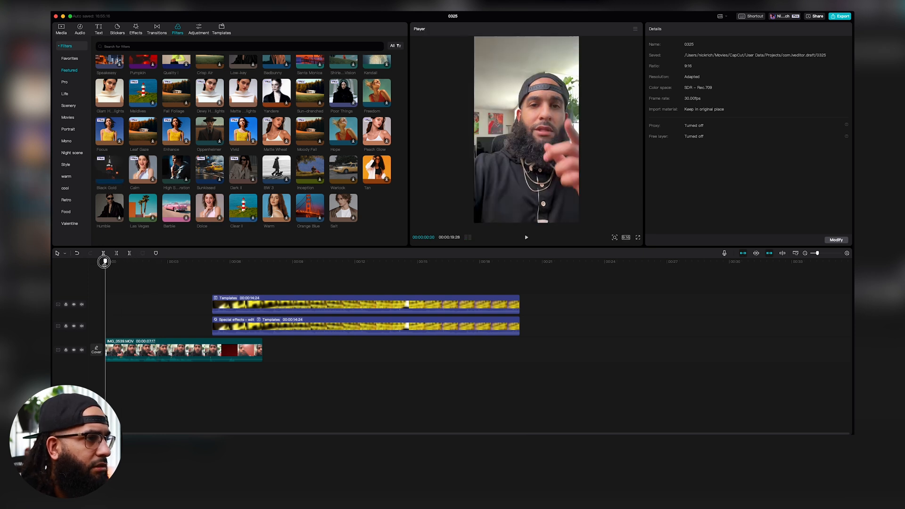
{"action": "left_click", "coordinate": [143, 349]}
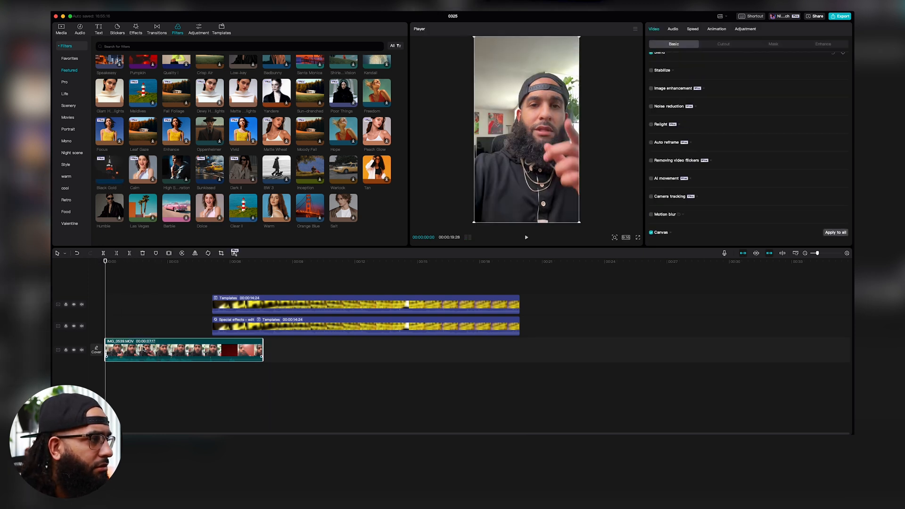
{"action": "left_click", "coordinate": [109, 165]}
{"action": "left_click_drag", "start_coordinate": [108, 165], "coordinate": [113, 347]}
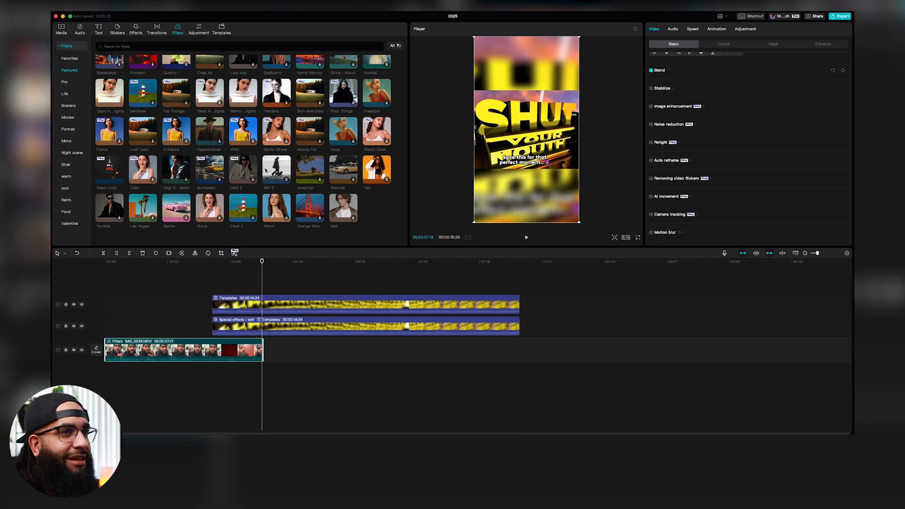
Step: Open the export settings and set the resolution to 4K, leaving separate audio export off
{"action": "left_click", "coordinate": [840, 16]}
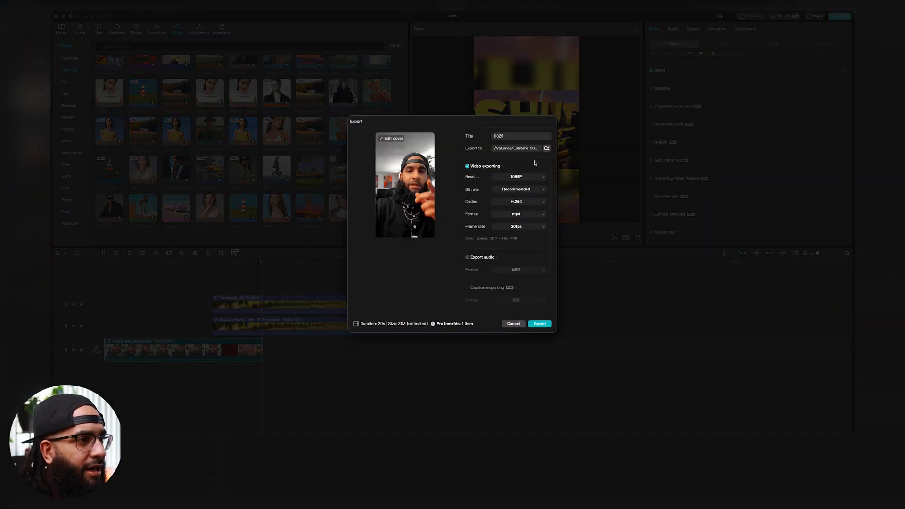
{"action": "left_click", "coordinate": [522, 178]}
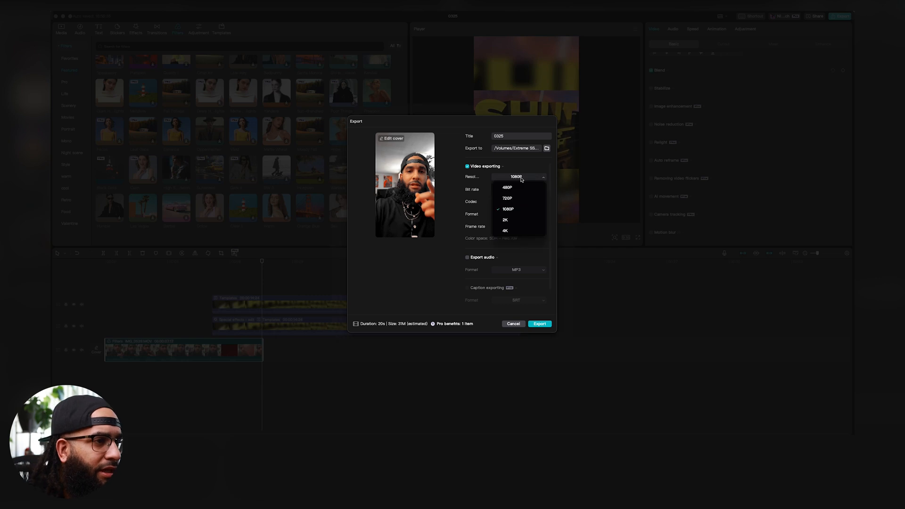
{"action": "left_click", "coordinate": [517, 229]}
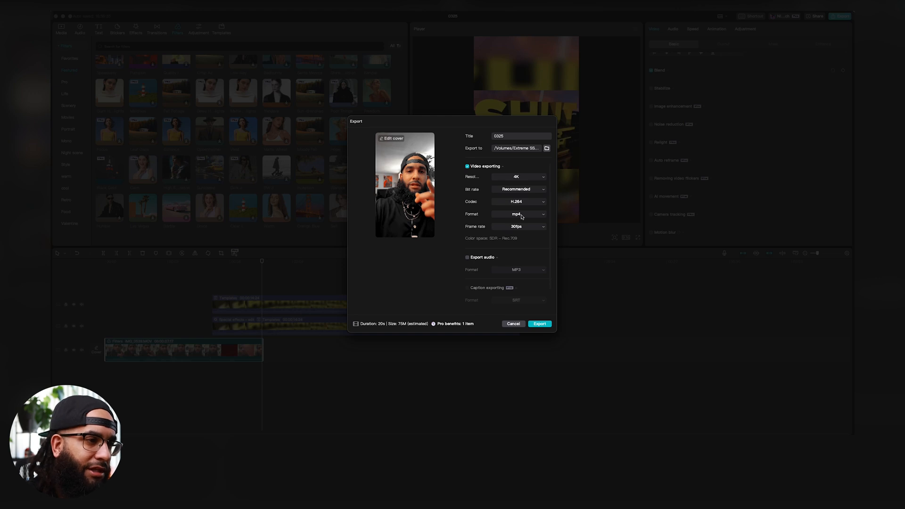
{"action": "left_click", "coordinate": [467, 258]}
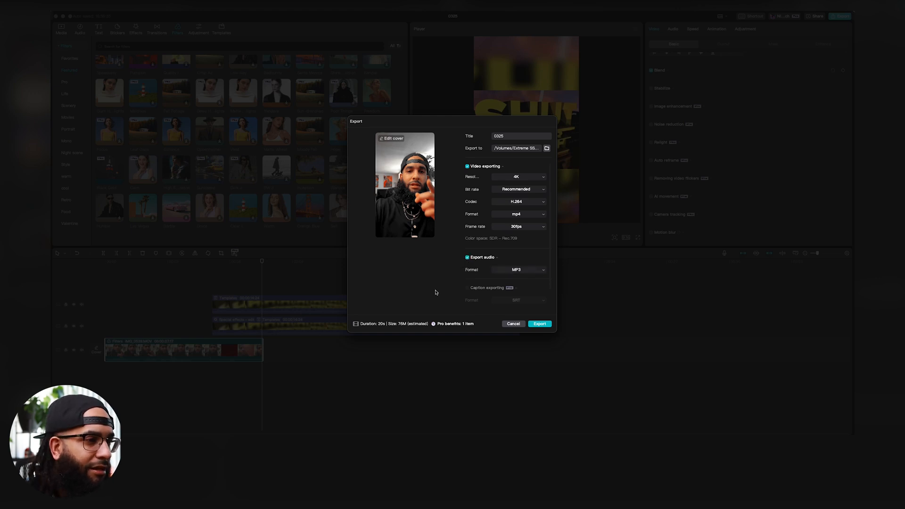
{"action": "left_click", "coordinate": [467, 258]}
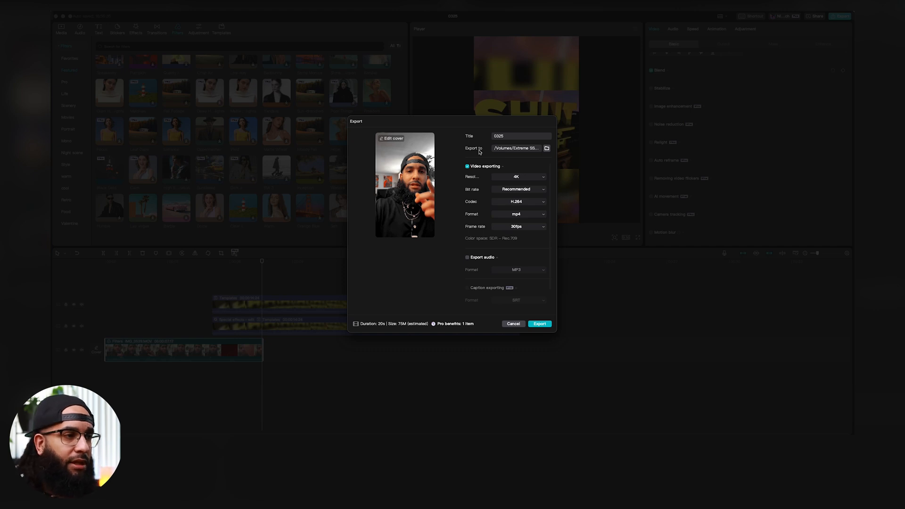
Step: Browse for the export location to the March folder inside 2024
{"action": "left_click", "coordinate": [547, 148]}
{"action": "scroll", "coordinate": [353, 255], "scroll_direction": "down", "scroll_amount": 2}
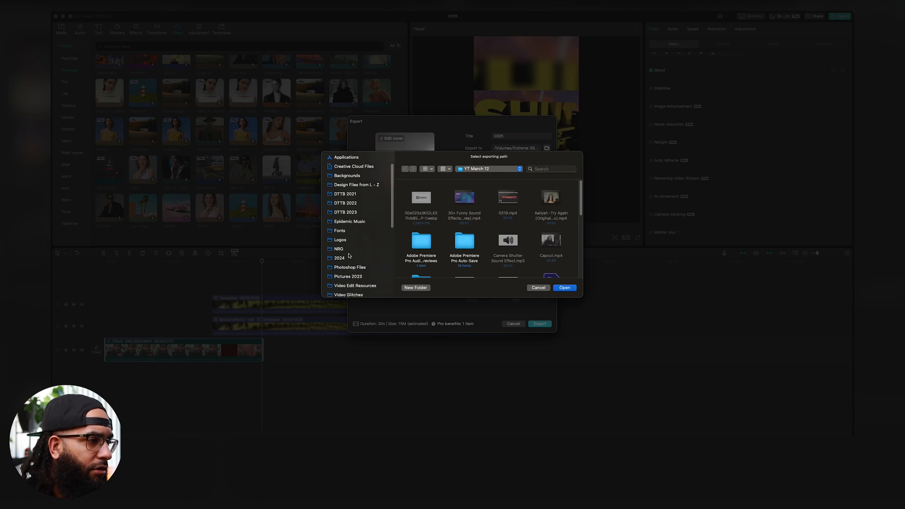
{"action": "left_click", "coordinate": [348, 257]}
{"action": "scroll", "coordinate": [466, 251], "scroll_direction": "down", "scroll_amount": 5}
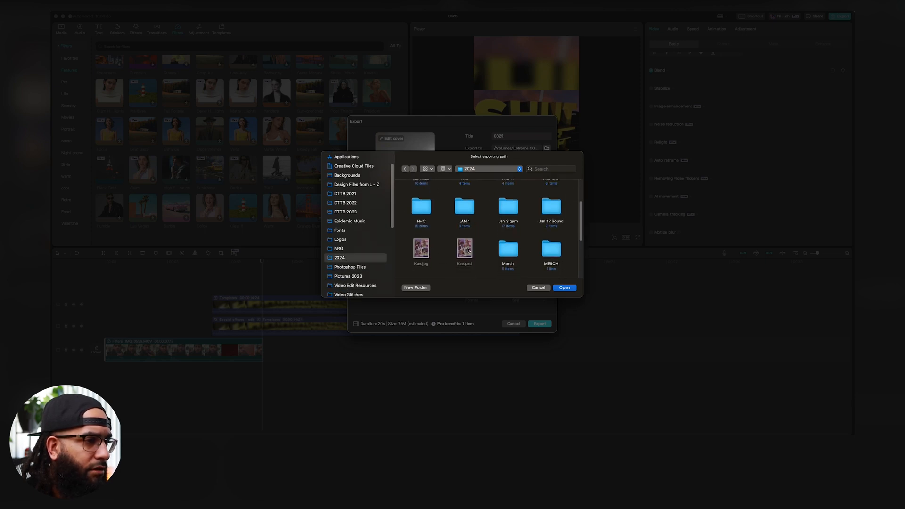
{"action": "left_click", "coordinate": [512, 210]}
{"action": "double_click", "coordinate": [512, 209]}
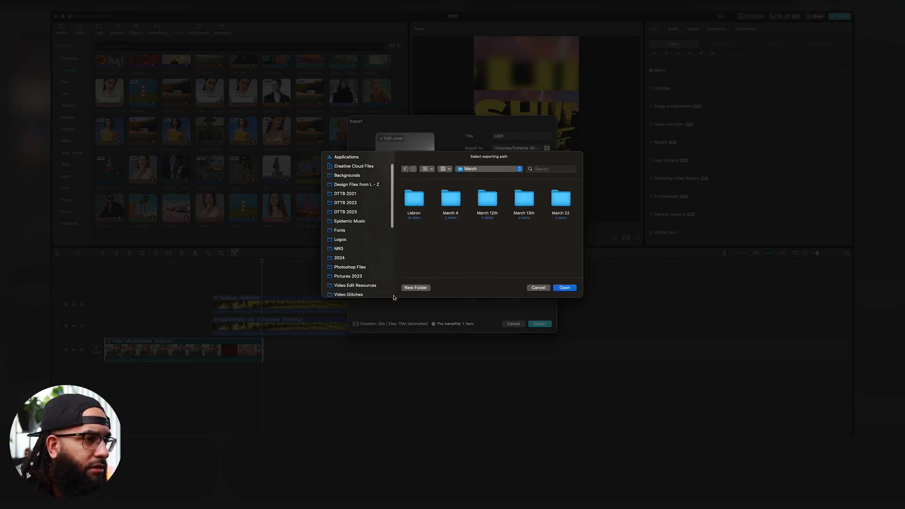
Step: Create a folder named March 25 as the export destination and export the video
{"action": "left_click", "coordinate": [408, 288]}
{"action": "type", "text": "March 25"}
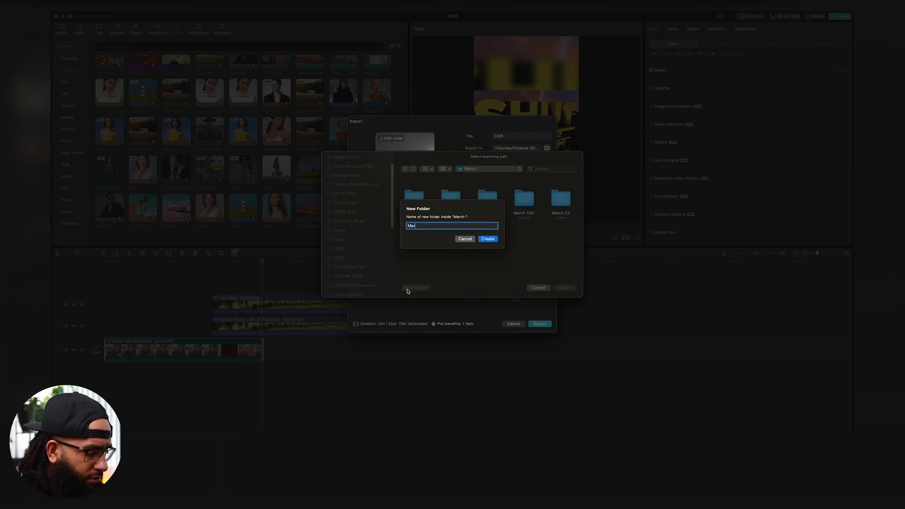
{"action": "key", "text": "Return"}
{"action": "key", "text": "Return"}
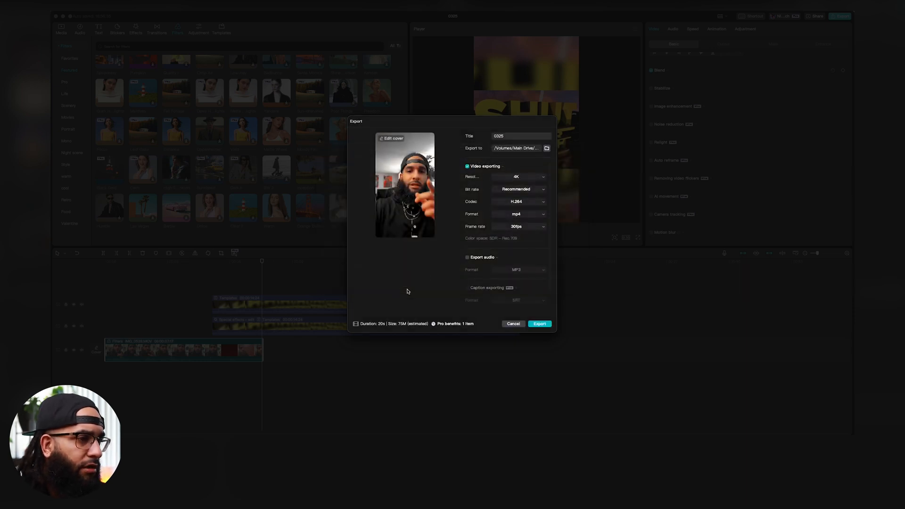
{"action": "left_click", "coordinate": [540, 324]}
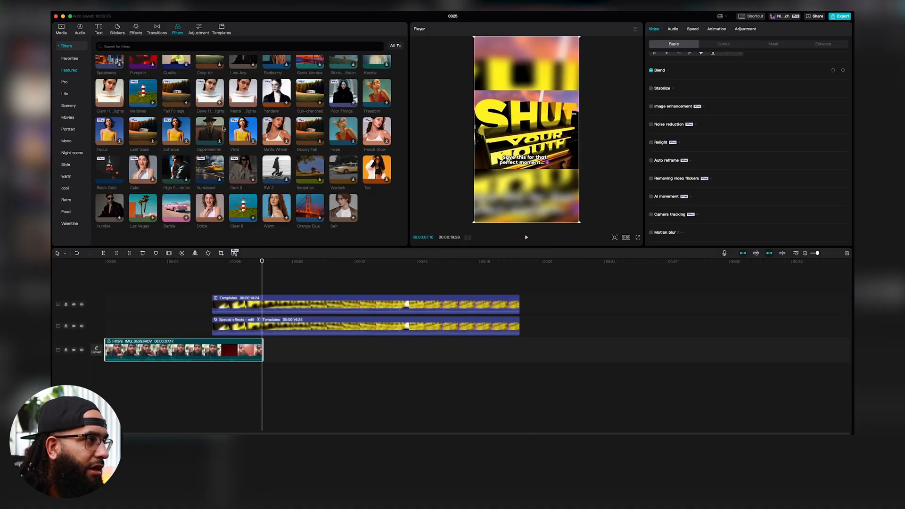
Step: Split the filtered IMG_0539.MOV clip at 00:00:00:24
{"action": "left_click", "coordinate": [66, 32]}
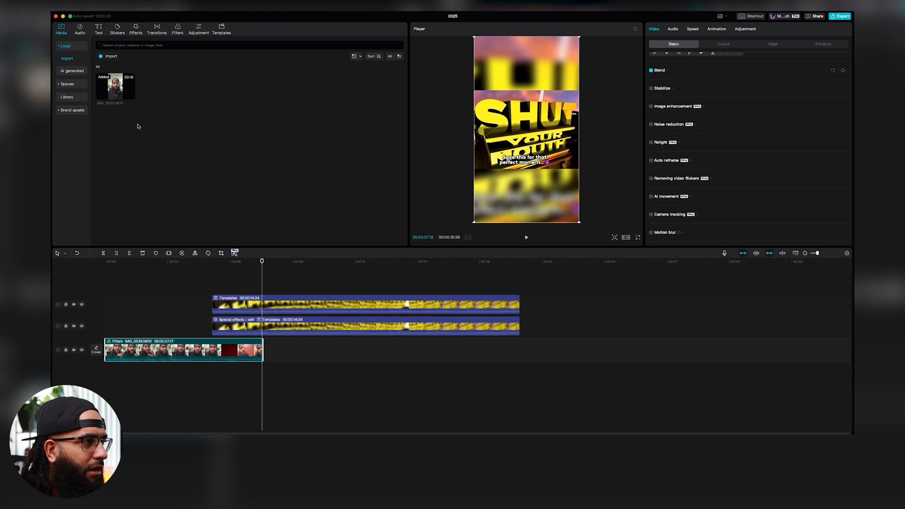
{"action": "left_click_drag", "start_coordinate": [134, 263], "coordinate": [108, 263]}
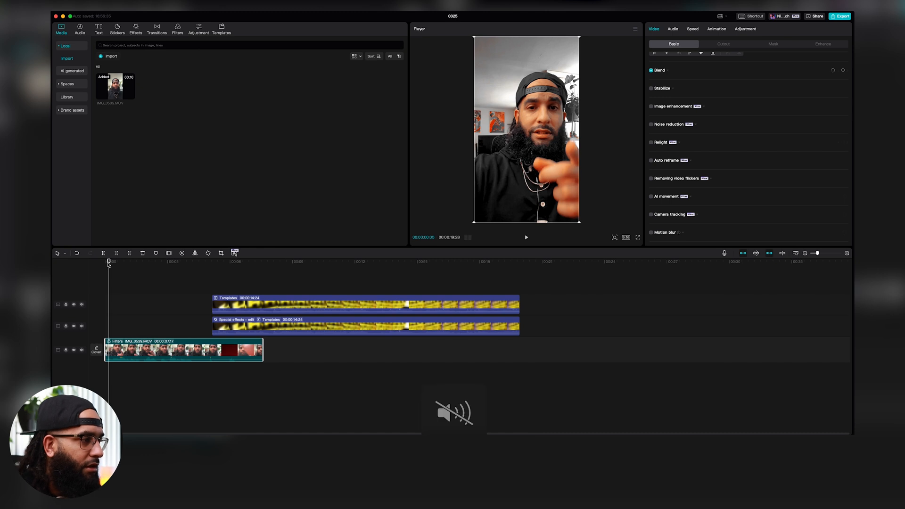
{"action": "left_click_drag", "start_coordinate": [109, 264], "coordinate": [121, 262]}
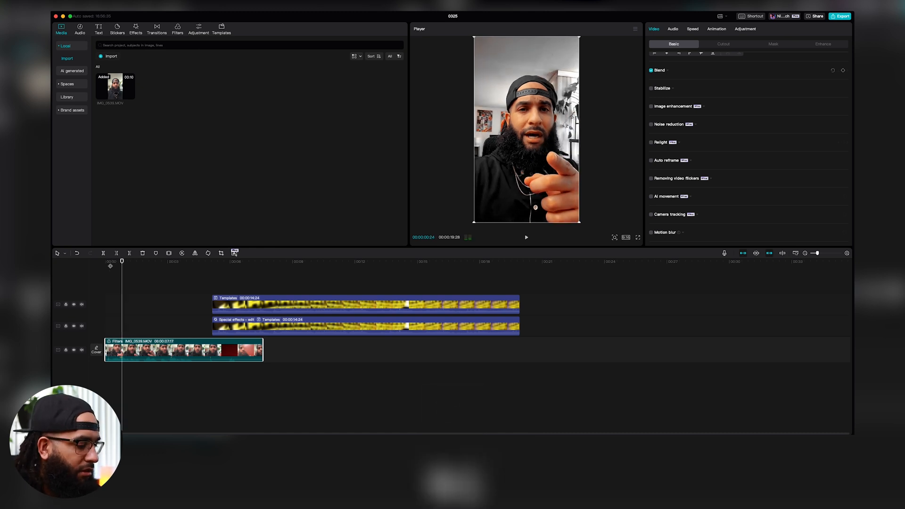
{"action": "left_click", "coordinate": [104, 253]}
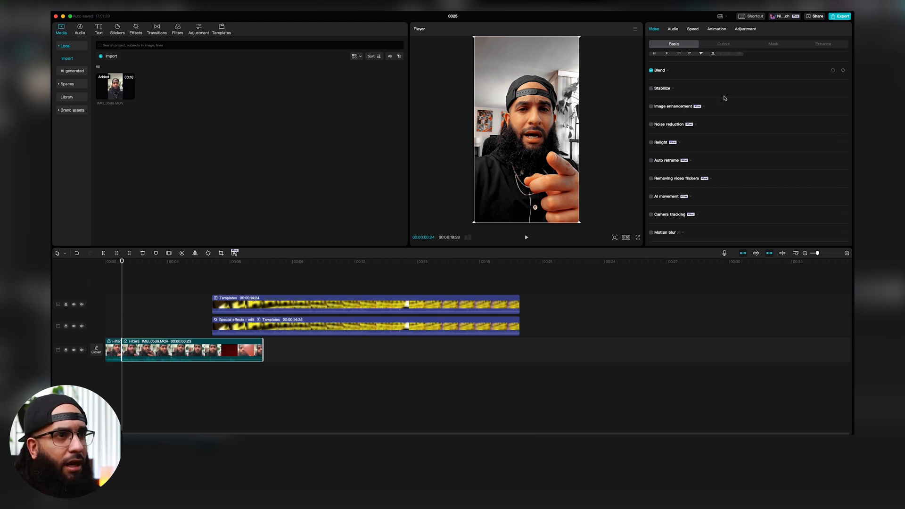
Step: Apply the Scroll up entrance animation to the second part of the split clip and play across the cut
{"action": "left_click", "coordinate": [710, 30]}
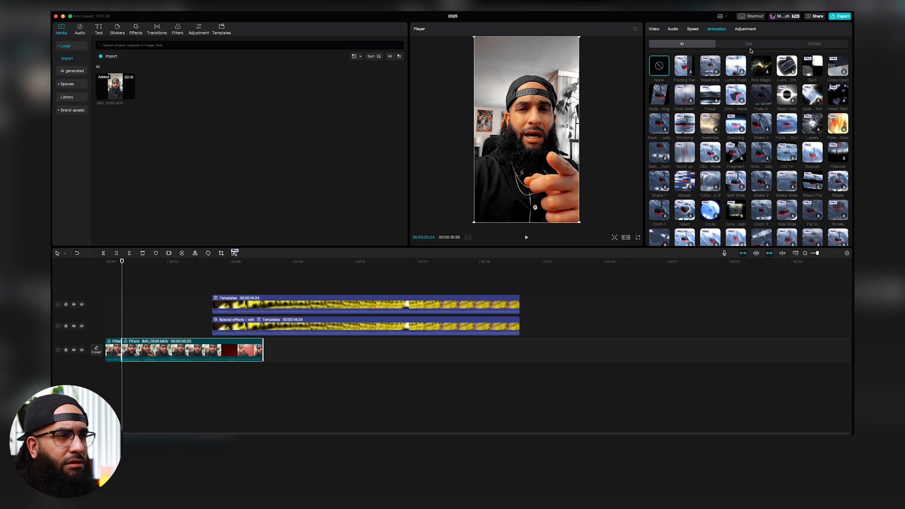
{"action": "scroll", "coordinate": [696, 157], "scroll_direction": "down", "scroll_amount": 1}
{"action": "left_click", "coordinate": [696, 157]}
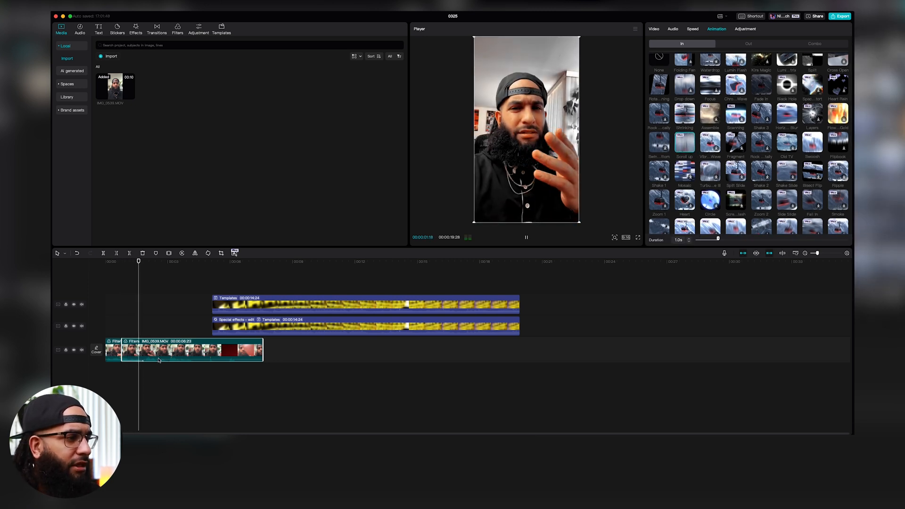
{"action": "left_click", "coordinate": [107, 261]}
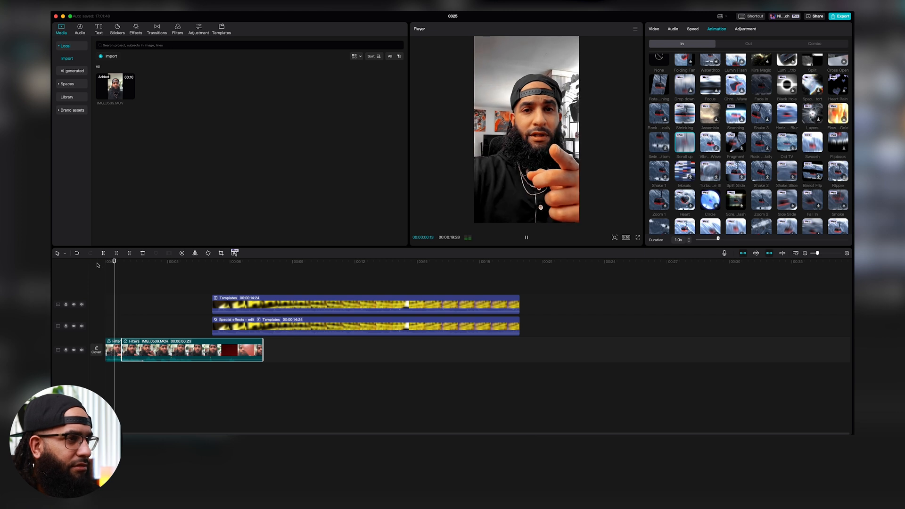
{"action": "key", "text": "space"}
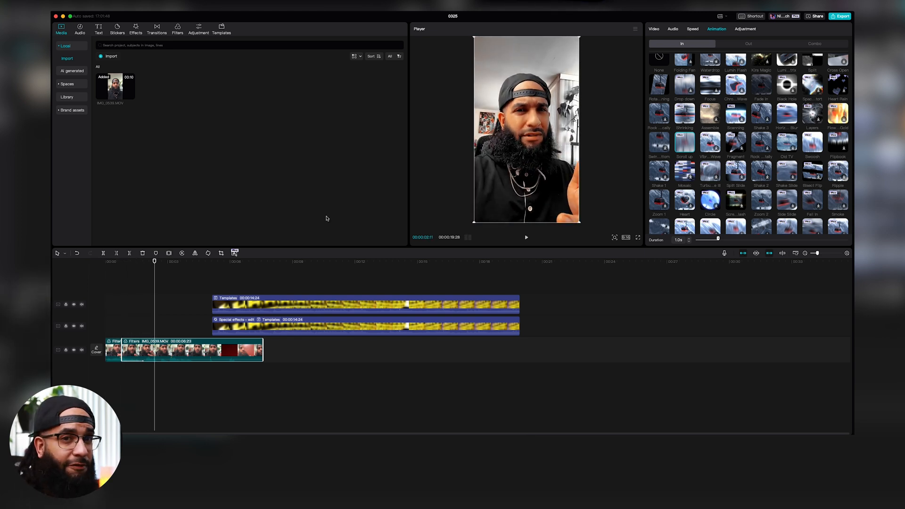
Step: Apply the Shake 2 entrance animation to the second part of the split clip and play across the cut
{"action": "left_click", "coordinate": [764, 170]}
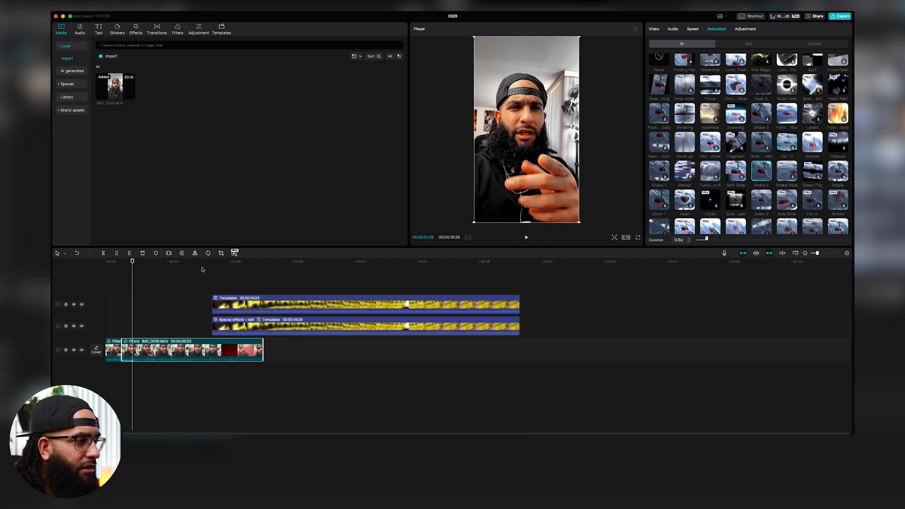
{"action": "left_click", "coordinate": [112, 266]}
{"action": "key", "text": "space"}
{"action": "key", "text": "space"}
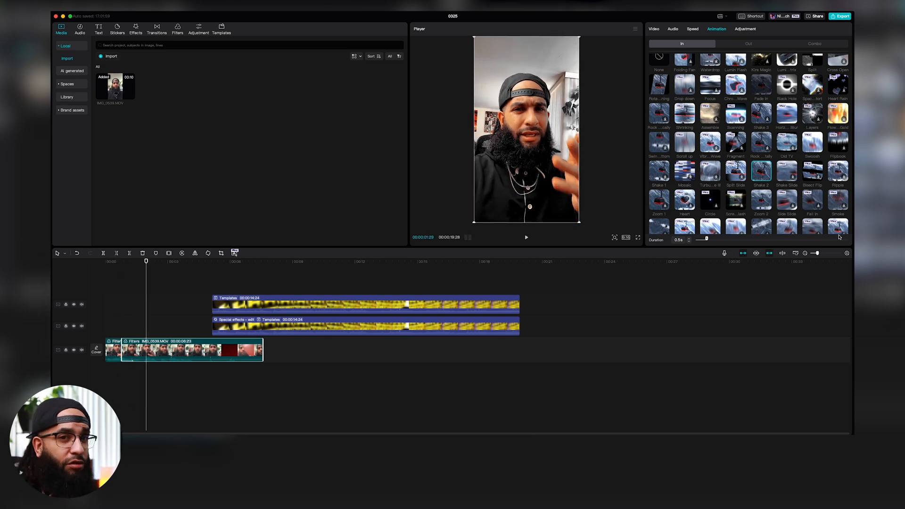